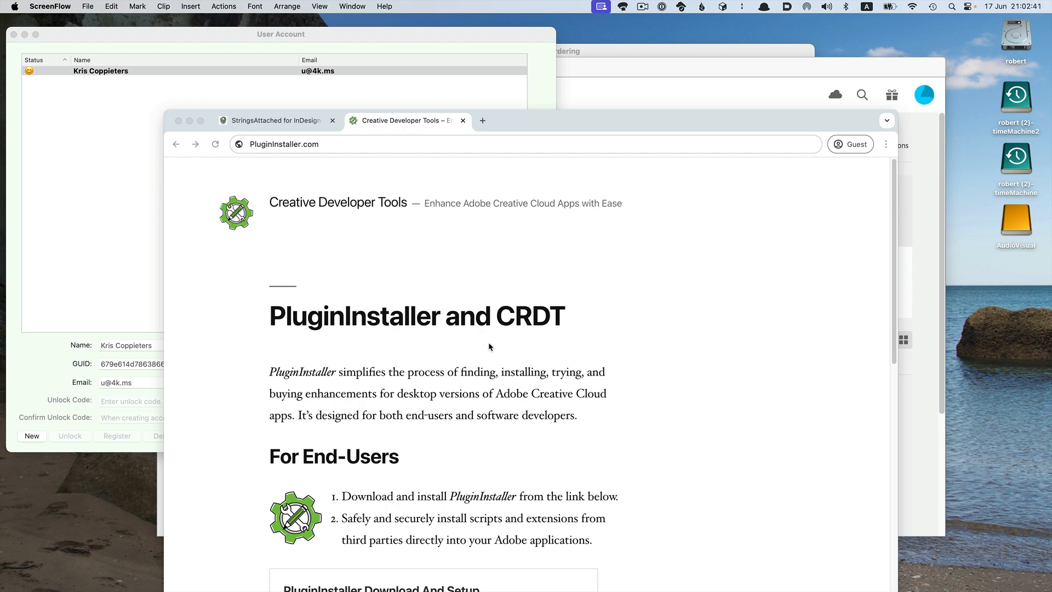
Open the StringsAttached for InDesign page and scroll to its installation instructions.
{"action": "left_click", "coordinate": [281, 125]}
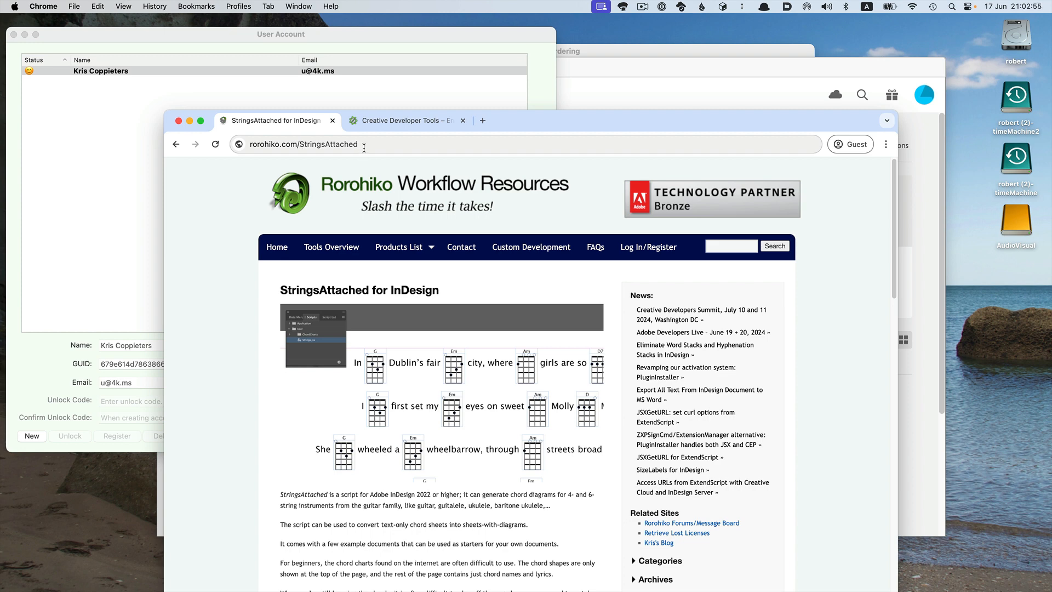
{"action": "left_click_drag", "start_coordinate": [622, 115], "coordinate": [616, 43]}
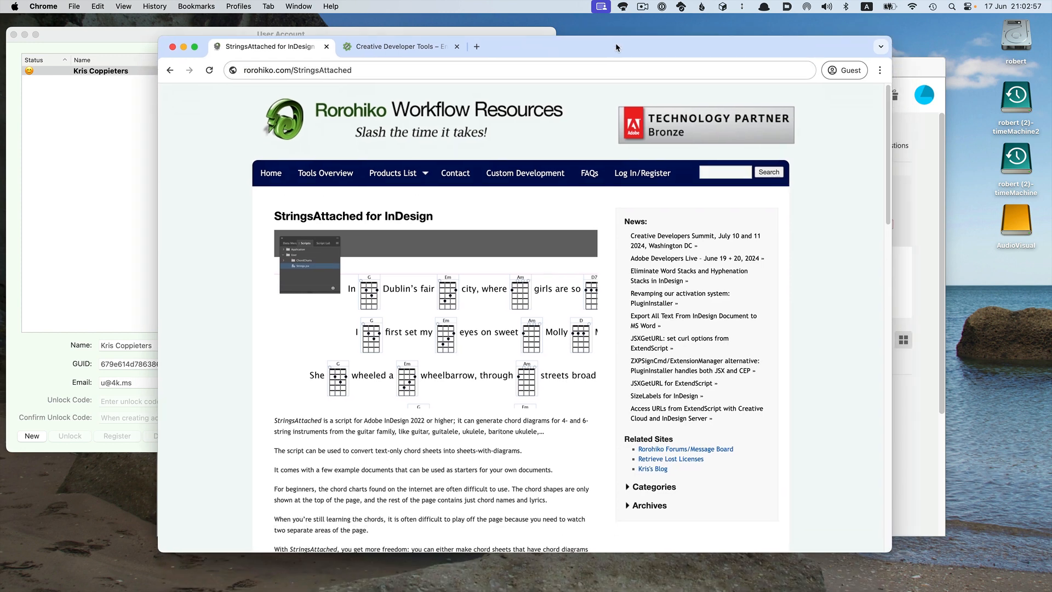
{"action": "scroll", "coordinate": [401, 320], "scroll_direction": "down", "scroll_amount": 10}
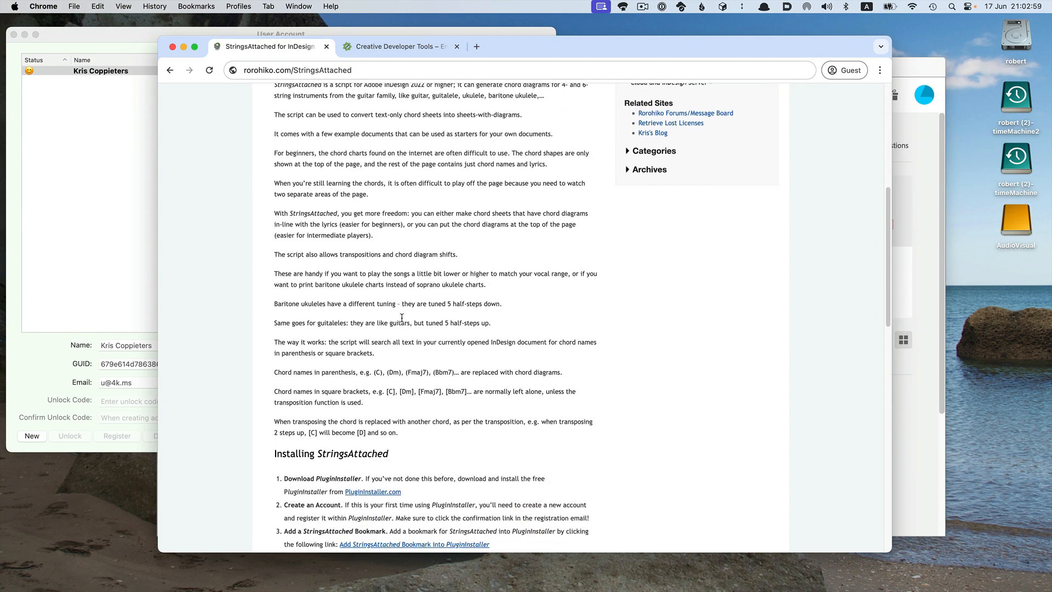
{"action": "scroll", "coordinate": [402, 320], "scroll_direction": "down", "scroll_amount": 2}
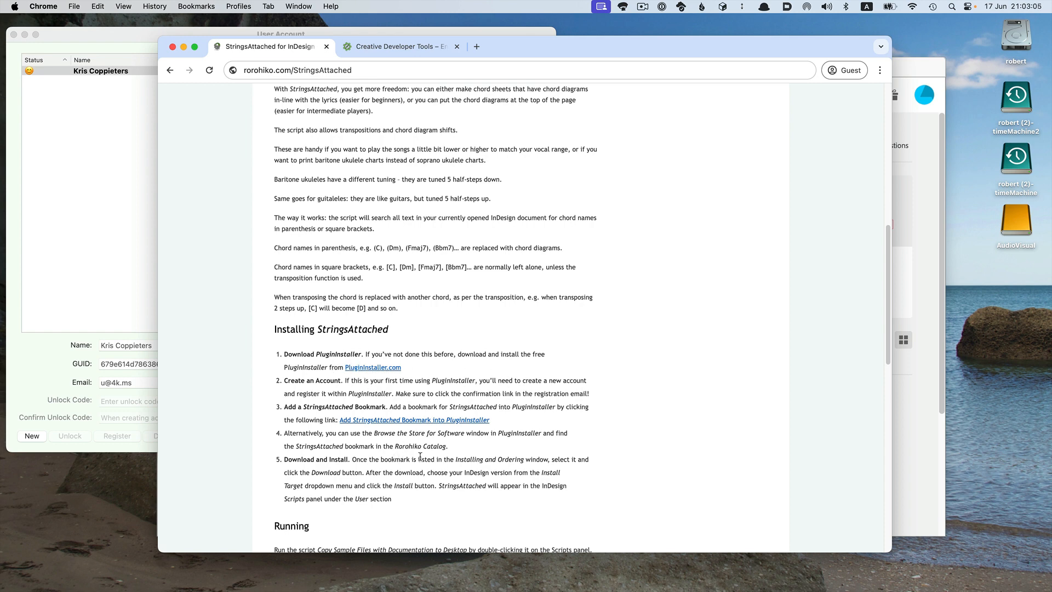
Add the StringsAttached bookmark into PluginInstaller, always allowing rorohiko.com to open links of this type in the associated app.
{"action": "left_click", "coordinate": [346, 420]}
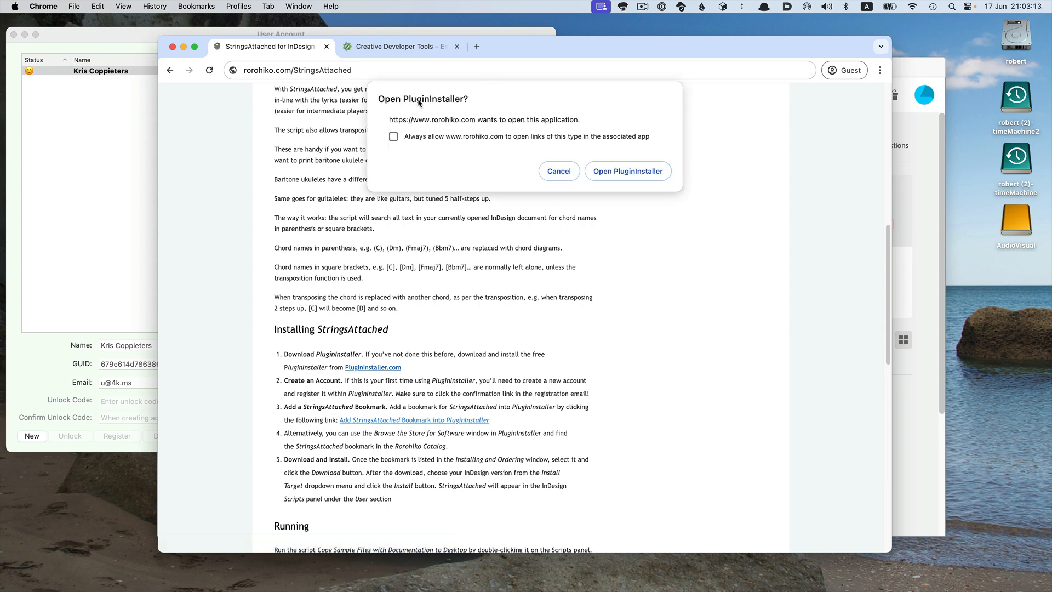
{"action": "left_click", "coordinate": [393, 137]}
{"action": "left_click", "coordinate": [110, 41]}
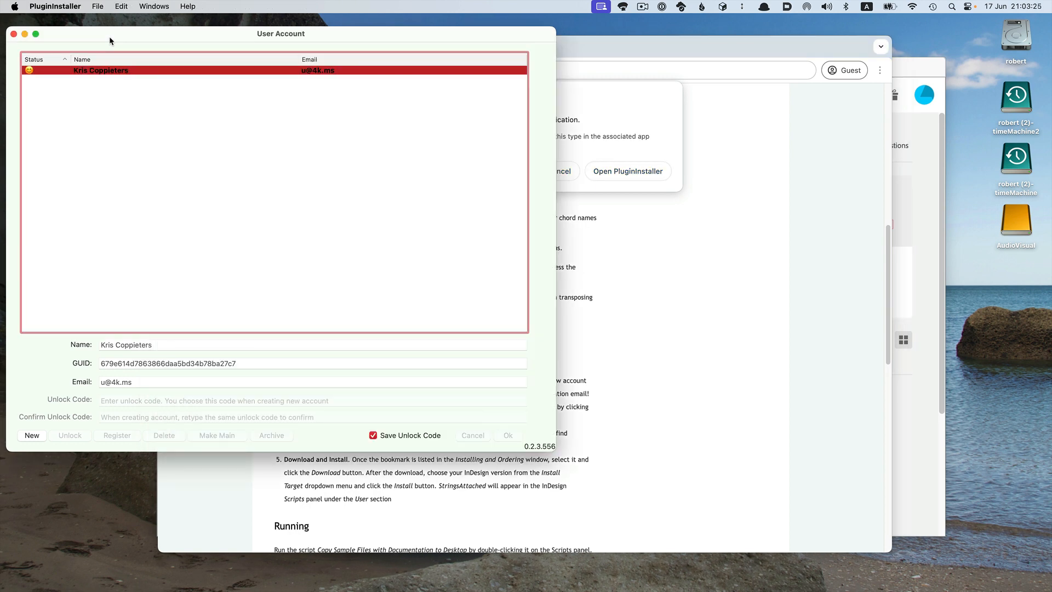
{"action": "left_click", "coordinate": [82, 99]}
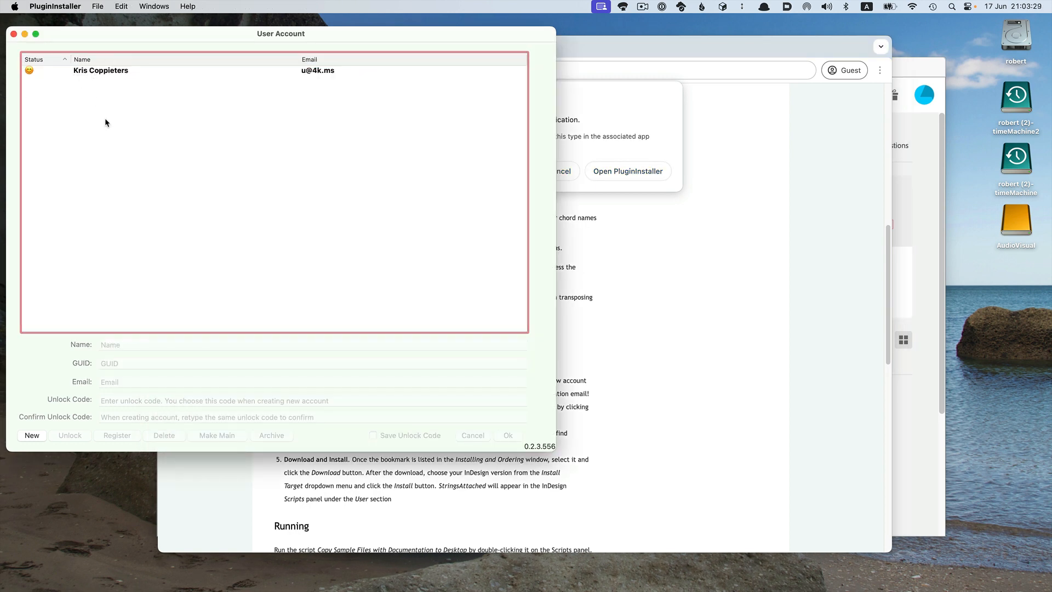
{"action": "left_click", "coordinate": [112, 74]}
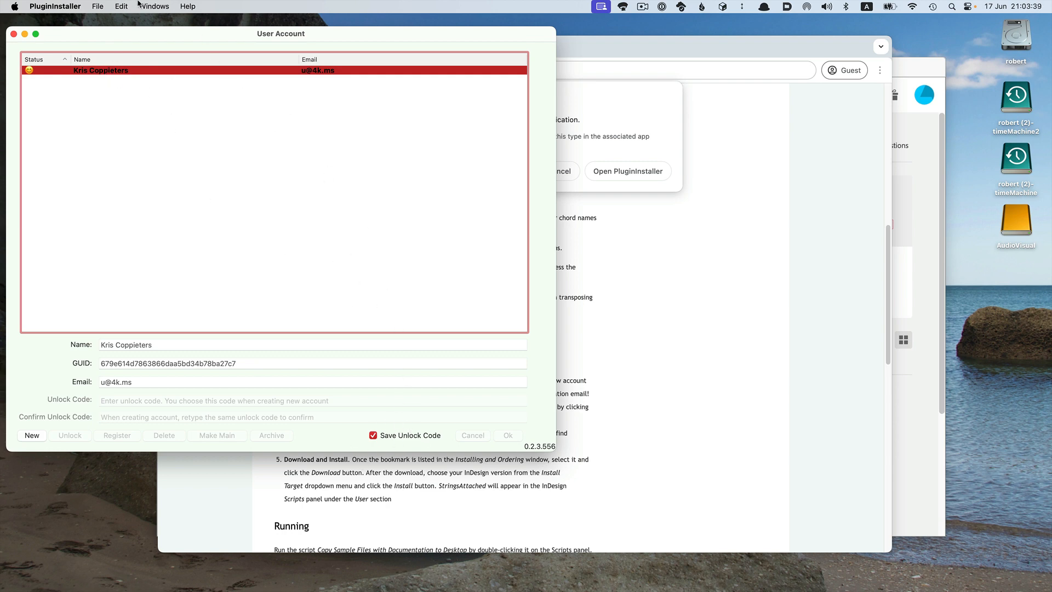
{"action": "left_click", "coordinate": [705, 104]}
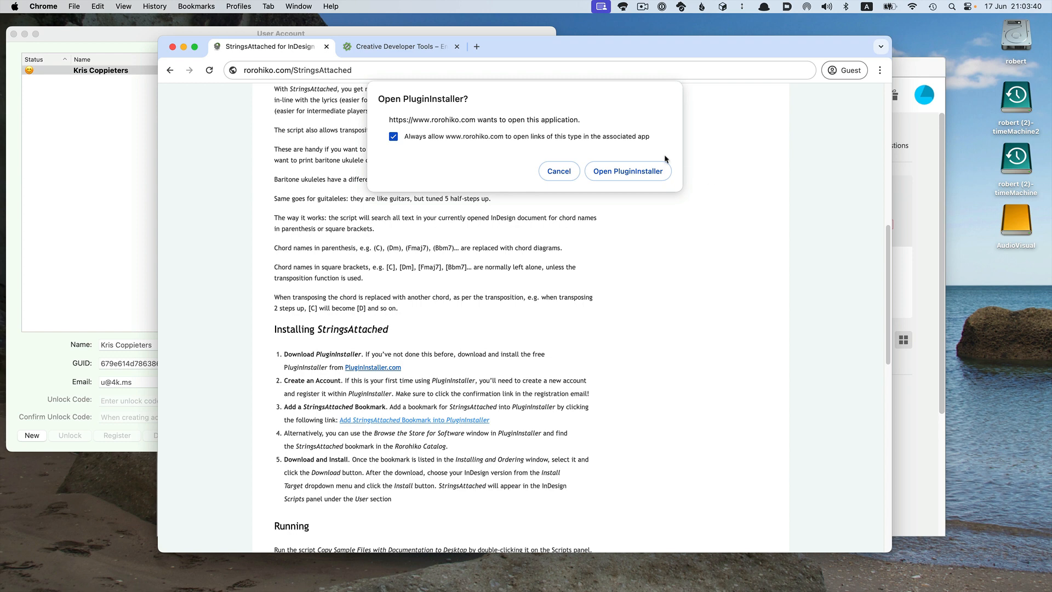
{"action": "left_click", "coordinate": [636, 172]}
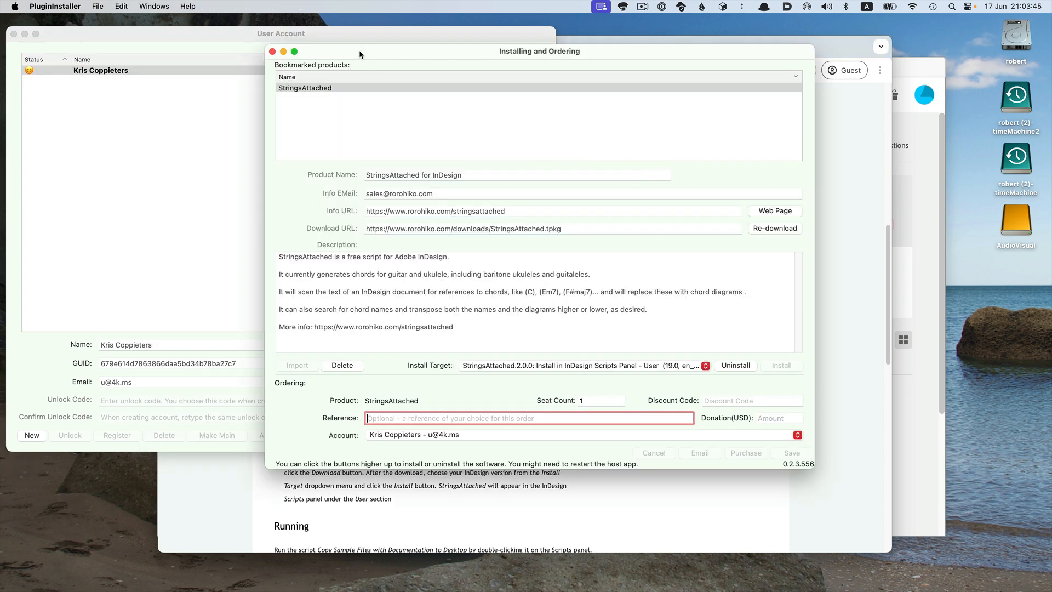
Uninstall StringsAttached and choose the StringsAttached.2.0.0 Install in InDesign Scripts Panel - User install target.
{"action": "left_click_drag", "start_coordinate": [360, 50], "coordinate": [164, 57]}
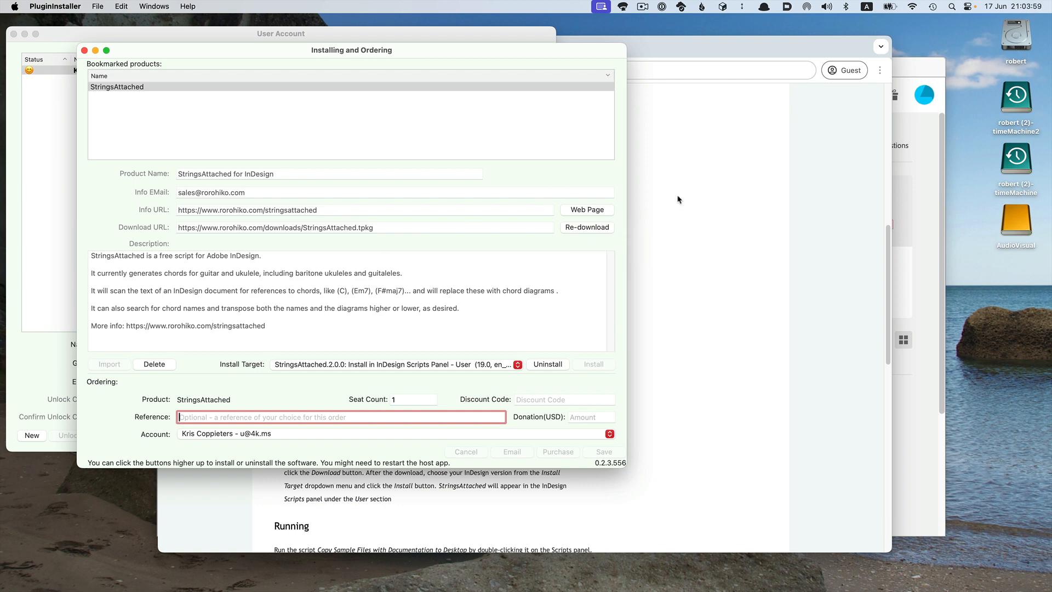
{"action": "left_click", "coordinate": [551, 365]}
{"action": "left_click", "coordinate": [447, 365]}
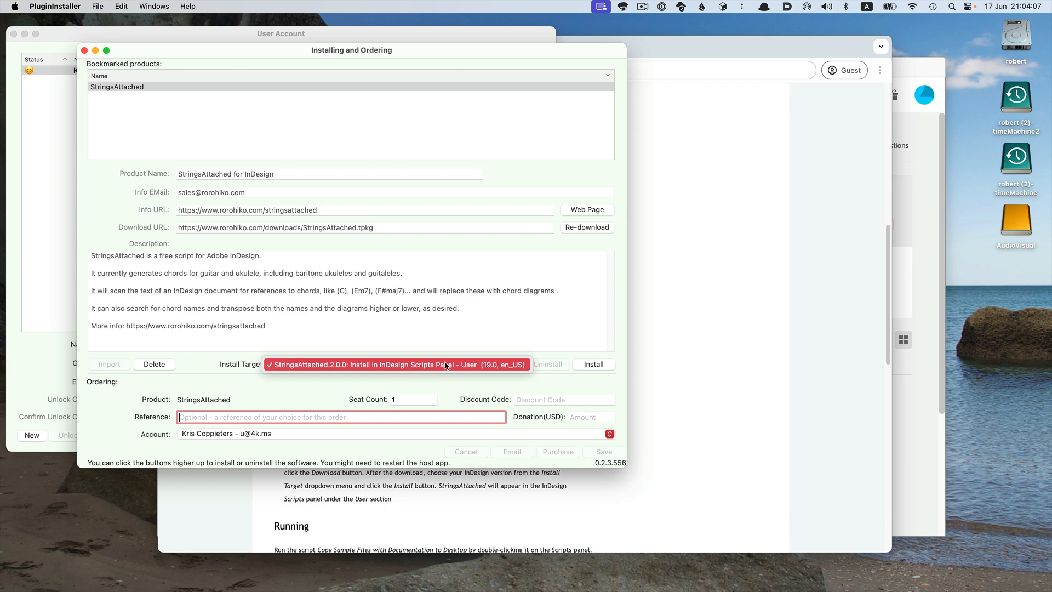
{"action": "left_click", "coordinate": [410, 366]}
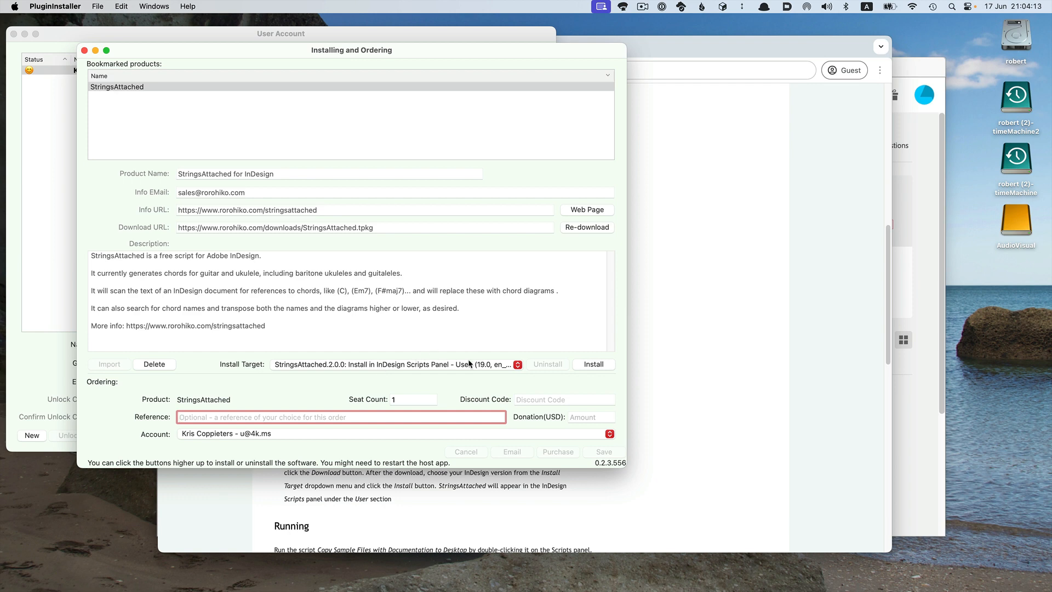
Switch to InDesign and open the Scripts panel from the Utilities windows.
{"action": "key", "text": "super+Tab"}
{"action": "key", "text": "super+Tab"}
{"action": "key", "text": "super+Tab"}
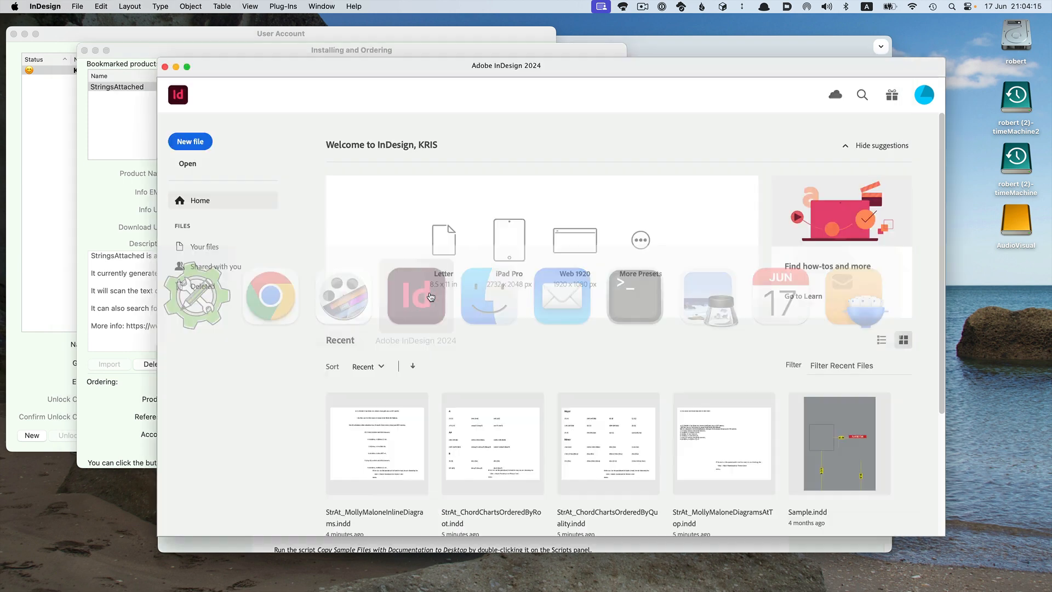
{"action": "left_click", "coordinate": [312, 5]}
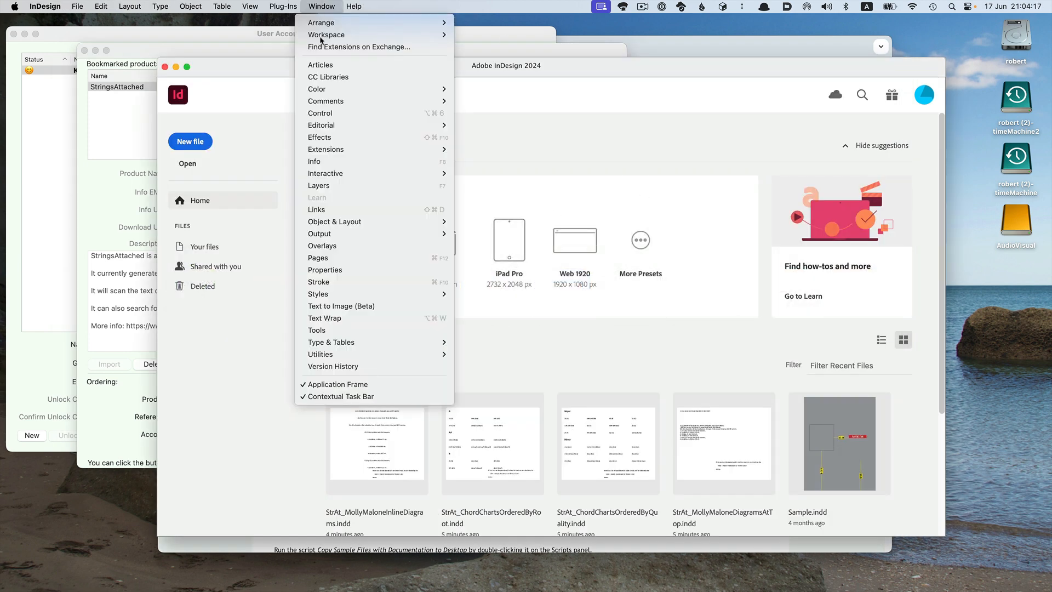
{"action": "mouse_move", "coordinate": [441, 354]}
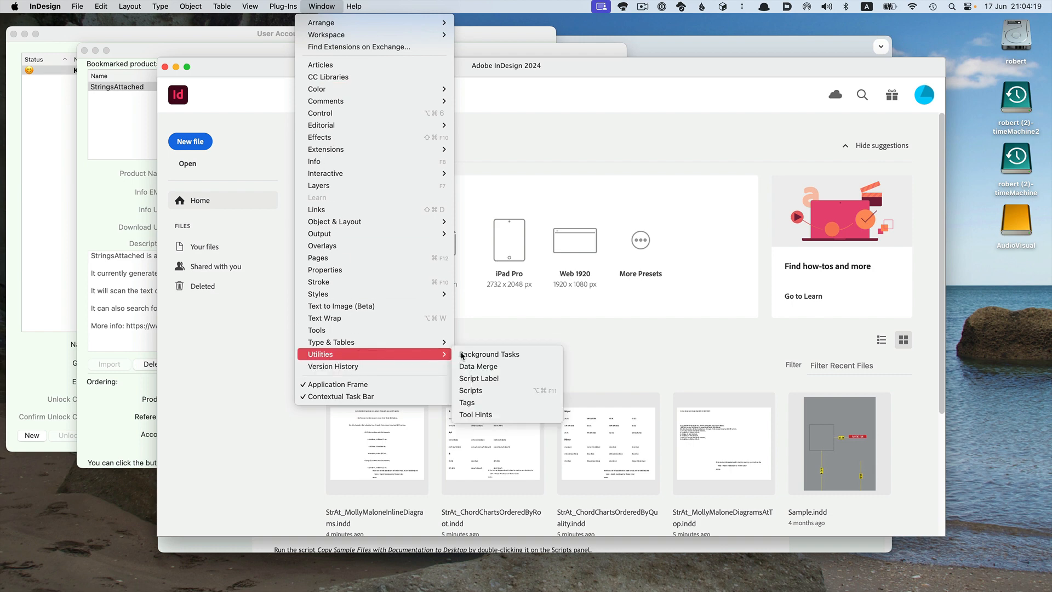
{"action": "left_click", "coordinate": [484, 393]}
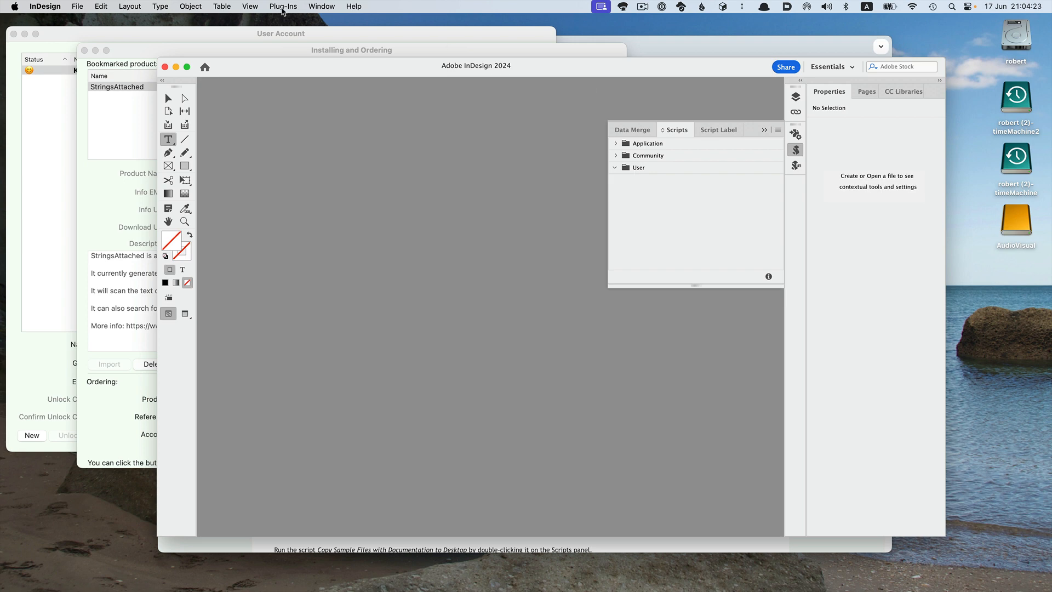
Install StringsAttached into the InDesign Scripts panel from PluginInstaller.
{"action": "left_click_drag", "start_coordinate": [308, 66], "coordinate": [546, 87]}
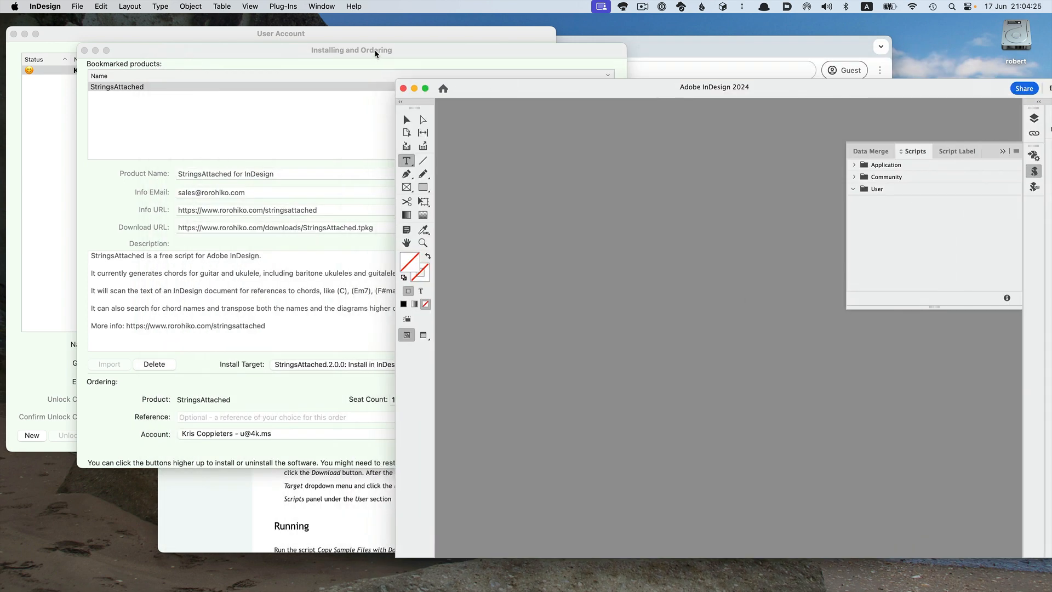
{"action": "left_click", "coordinate": [486, 321]}
{"action": "left_click", "coordinate": [590, 363]}
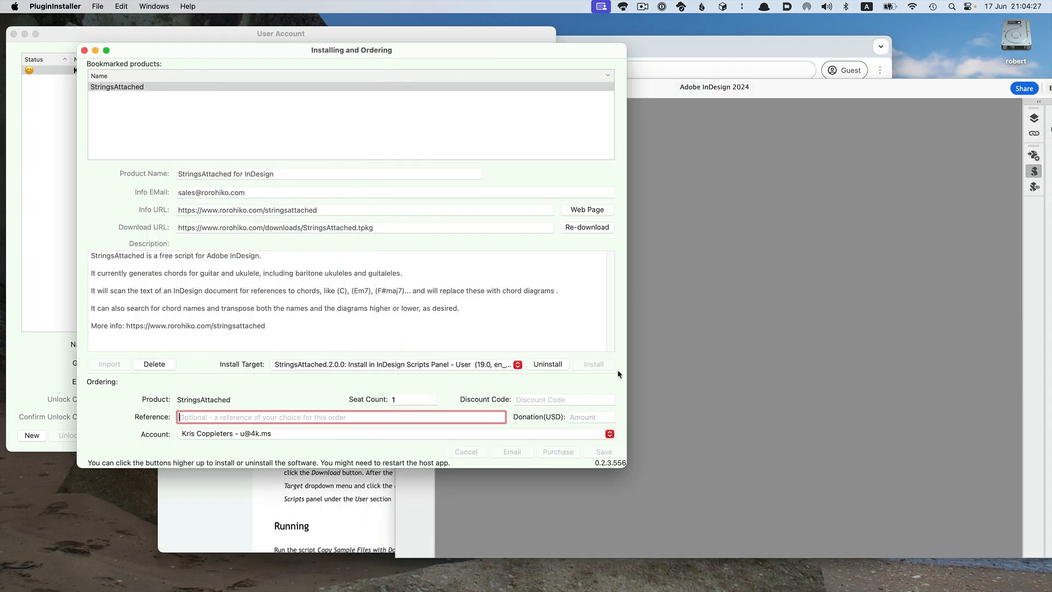
Expand the StringsAttached.2.0.0 scripts folder and run Copy Sample Files with Documentation to Desktop, dismissing the info message.
{"action": "left_click", "coordinate": [775, 293]}
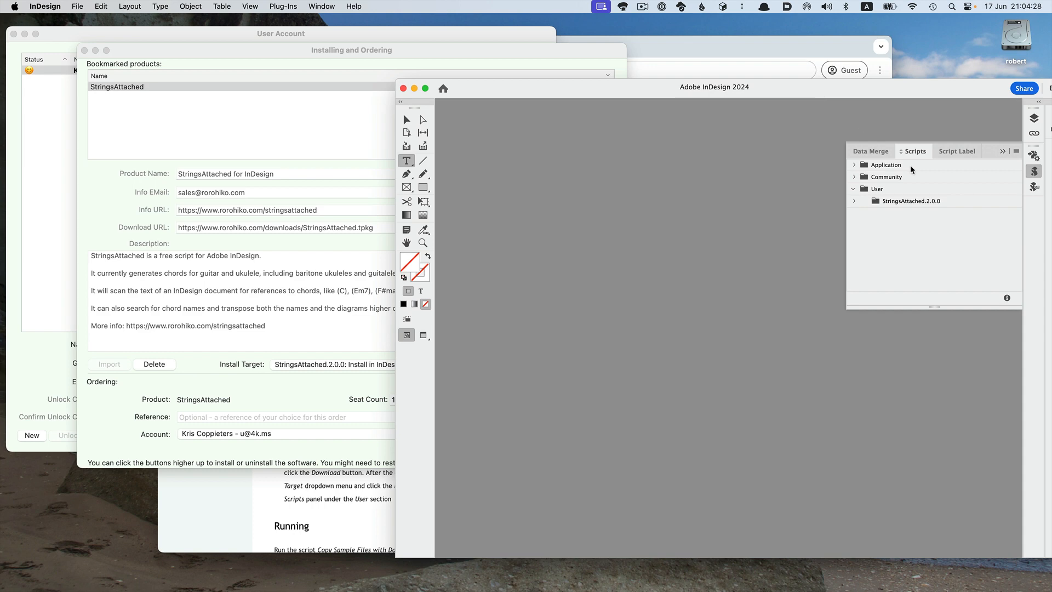
{"action": "left_click", "coordinate": [854, 201]}
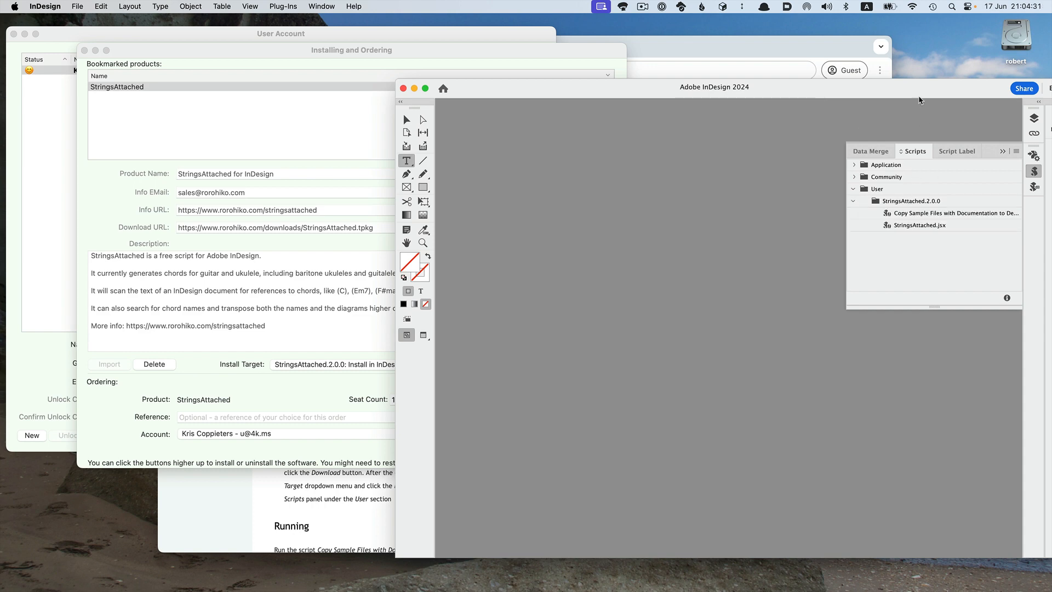
{"action": "double_click", "coordinate": [906, 213]}
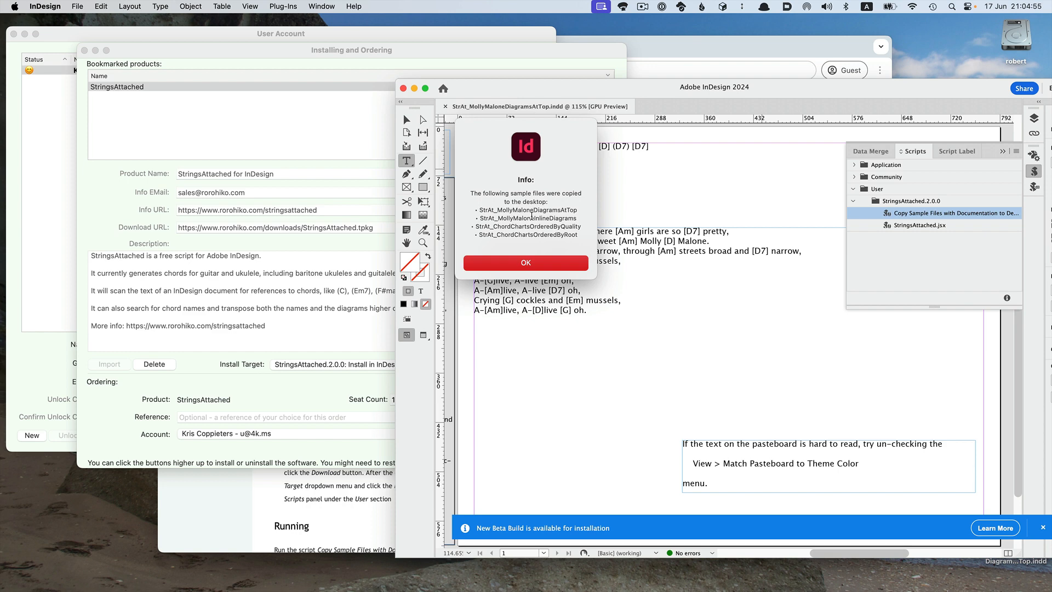
{"action": "left_click", "coordinate": [542, 266]}
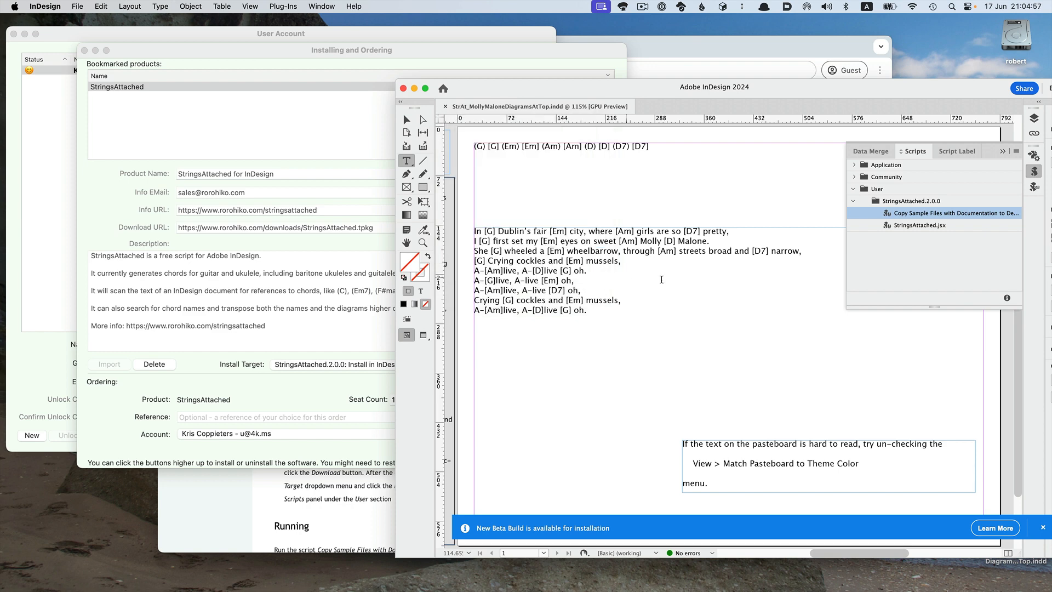
Delete the text frame with the pasteboard hint near the bottom of the page.
{"action": "double_click", "coordinate": [669, 94]}
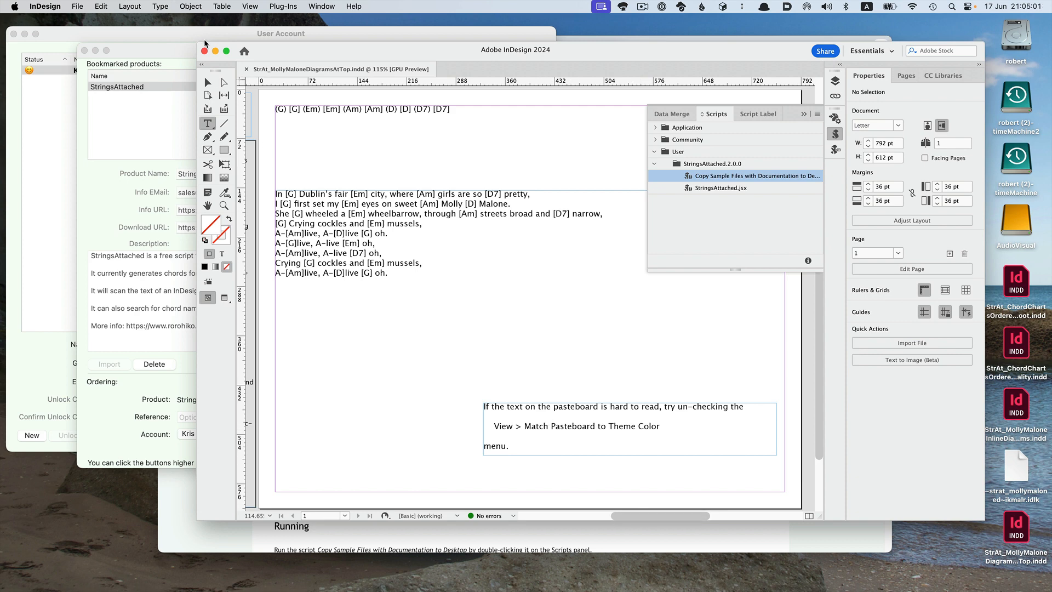
{"action": "left_click", "coordinate": [207, 82]}
{"action": "left_click", "coordinate": [601, 429]}
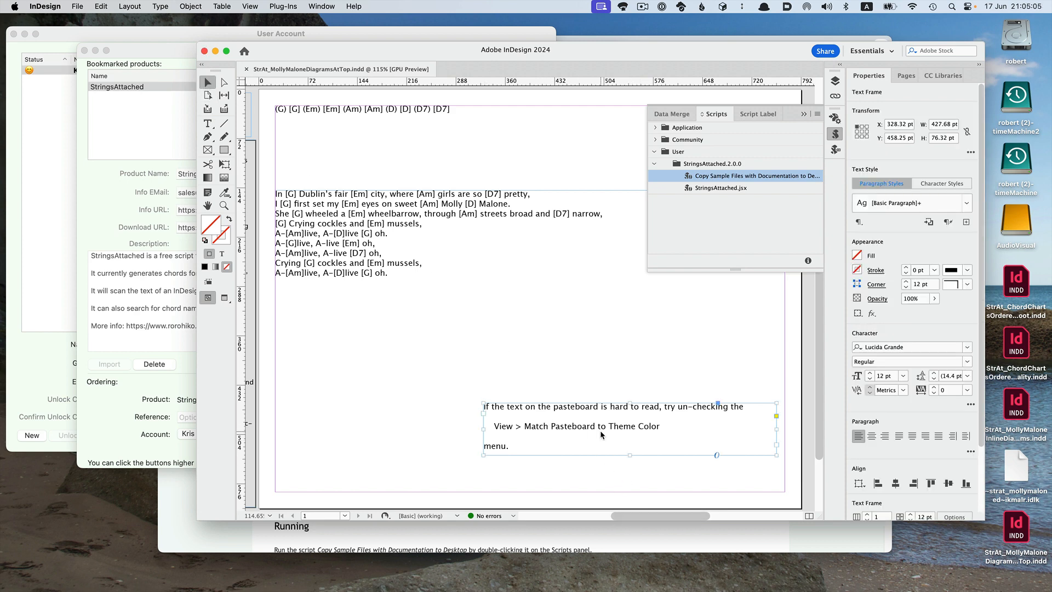
{"action": "key", "text": "Delete"}
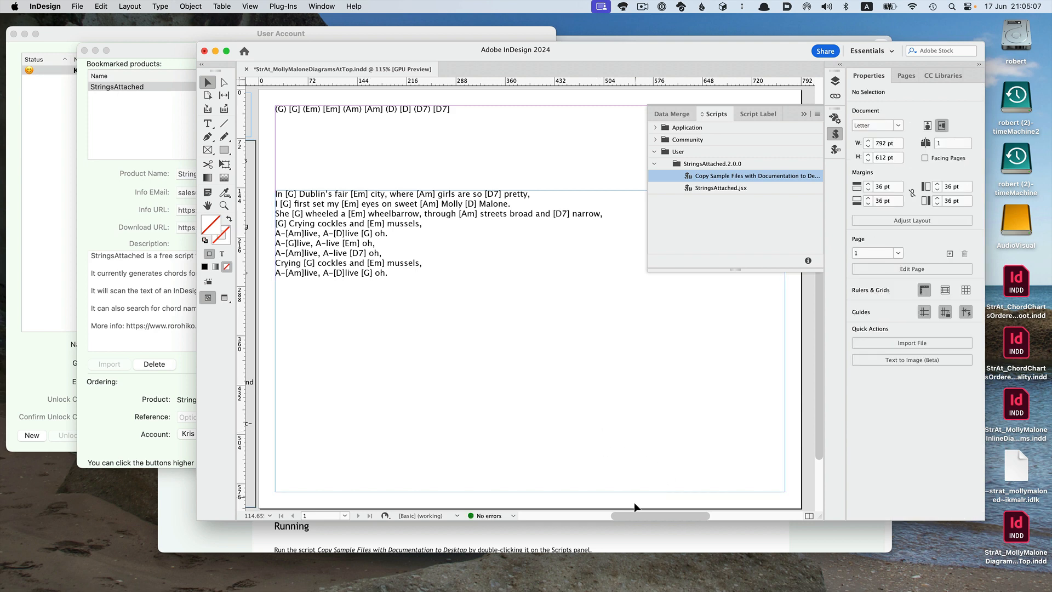
Turn off Match Pasteboard to Theme Color while viewing the configuration text on the pasteboard.
{"action": "left_click_drag", "start_coordinate": [646, 513], "coordinate": [584, 512]}
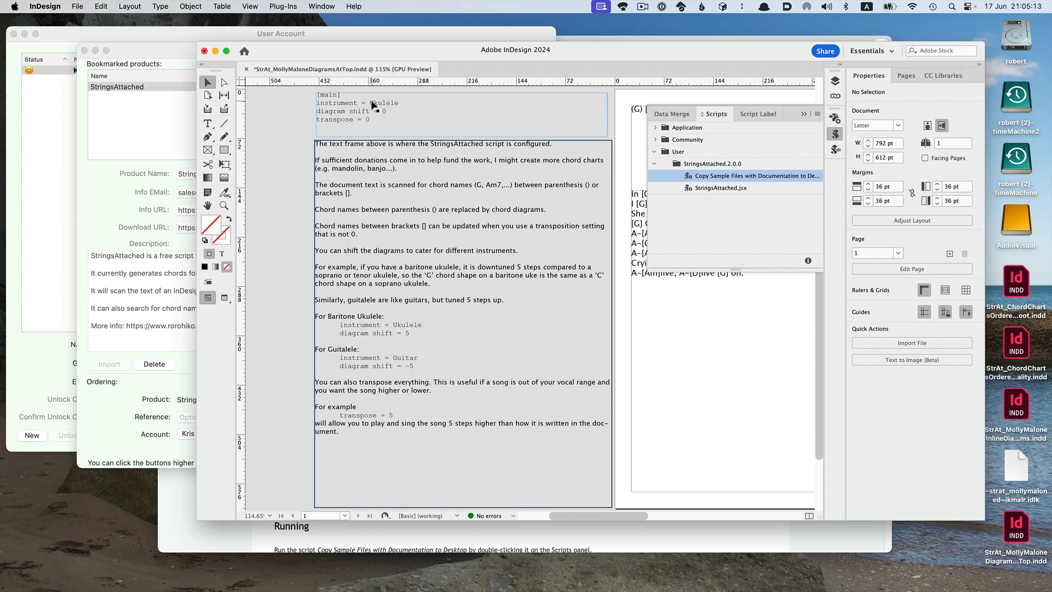
{"action": "left_click", "coordinate": [222, 6]}
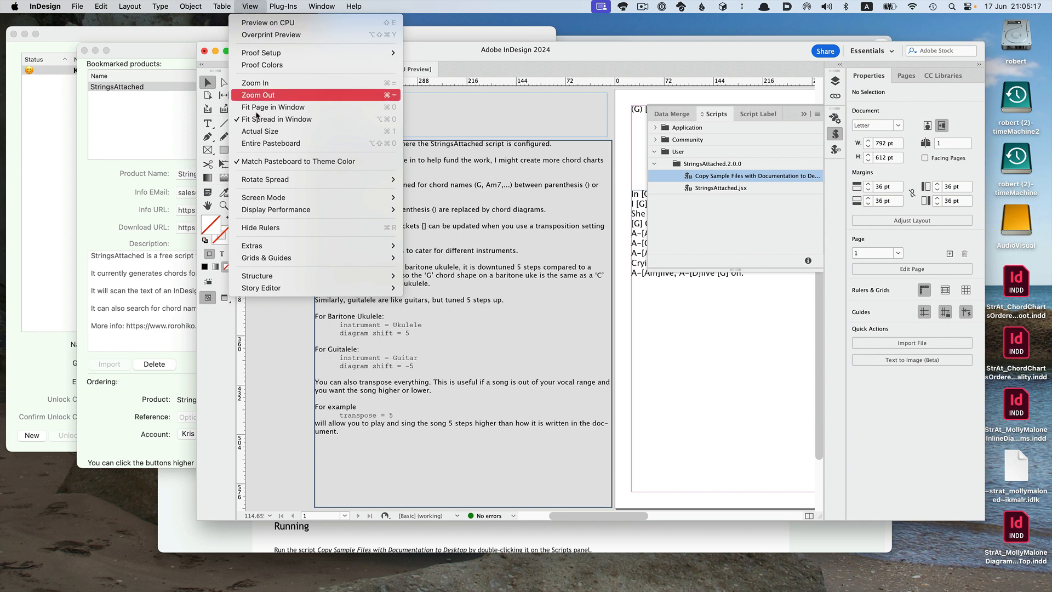
{"action": "left_click", "coordinate": [250, 161]}
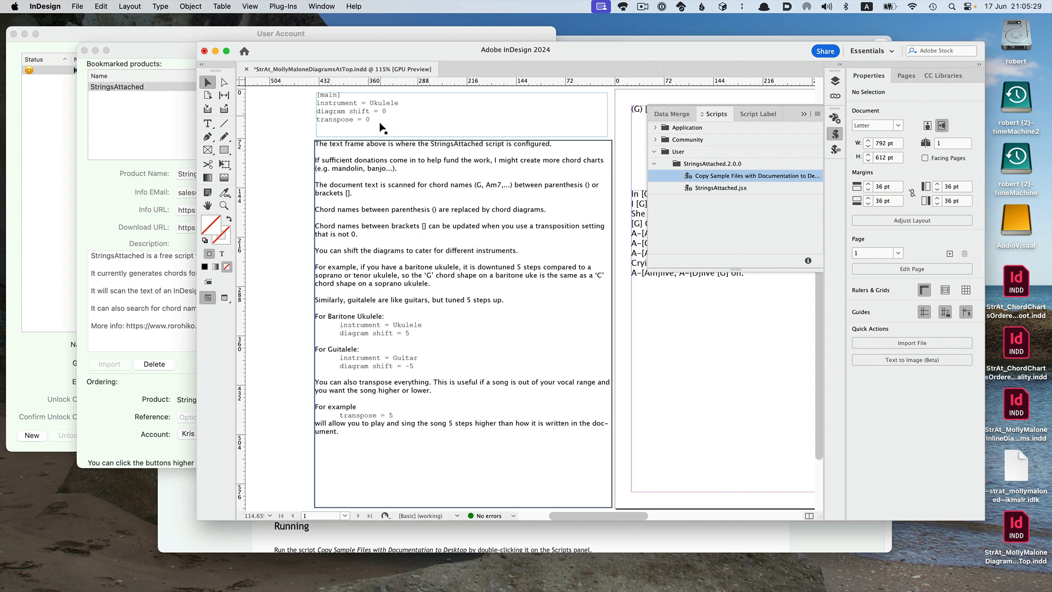
Run the StringsAttached.jsx script on the open Molly Malone document to generate chord diagrams.
{"action": "left_click", "coordinate": [804, 114]}
{"action": "left_click_drag", "start_coordinate": [693, 48], "coordinate": [596, 38]}
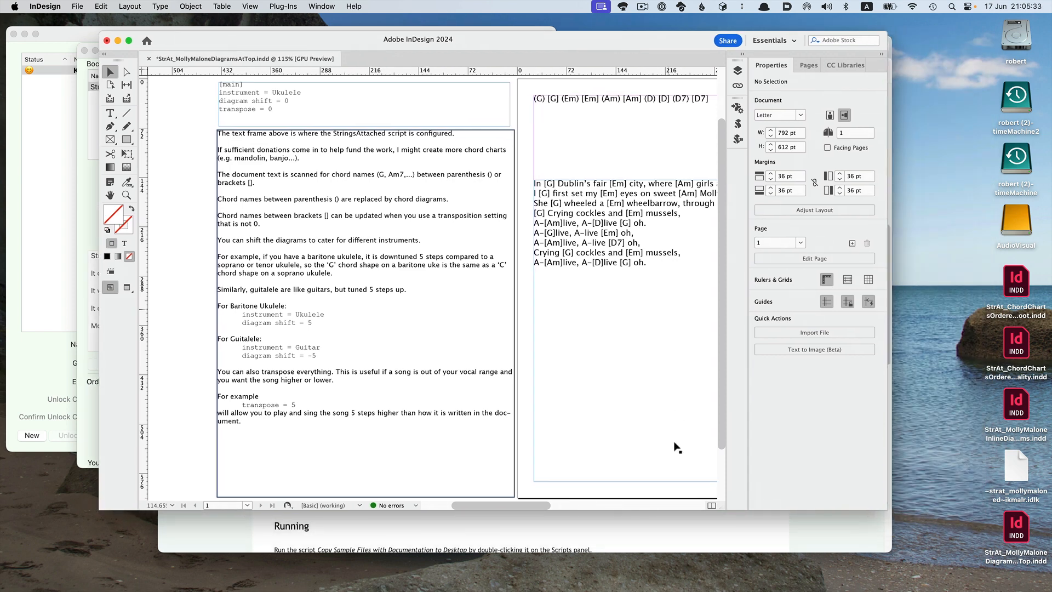
{"action": "left_click_drag", "start_coordinate": [526, 508], "coordinate": [586, 507]}
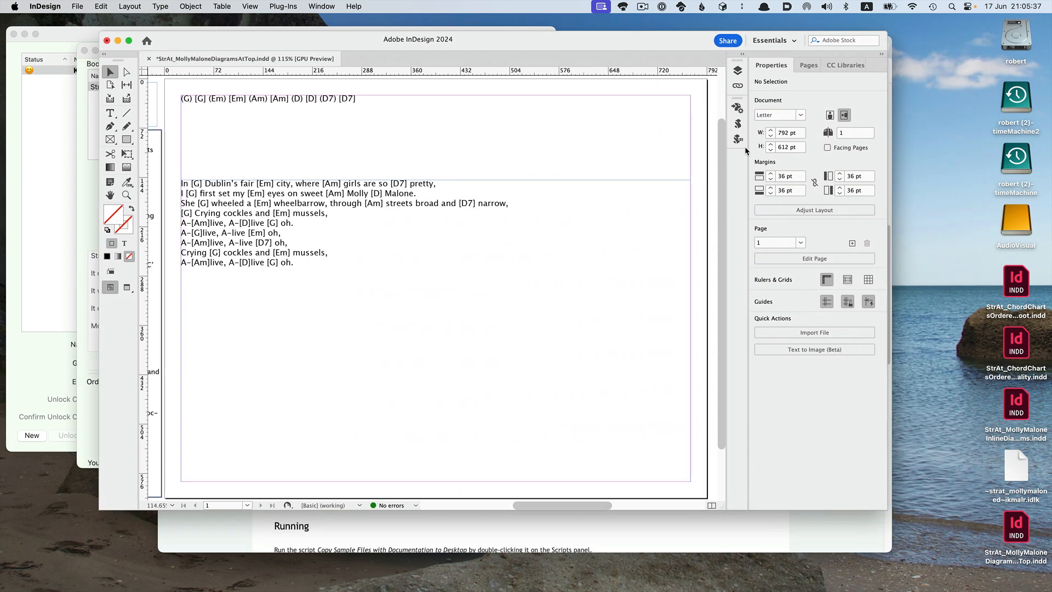
{"action": "left_click", "coordinate": [737, 124]}
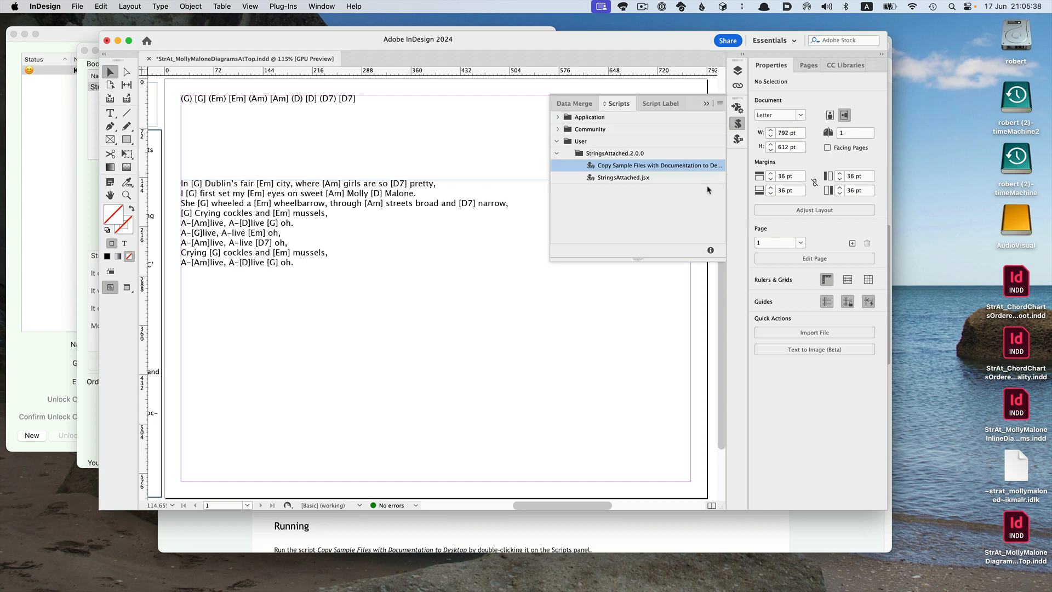
{"action": "left_click", "coordinate": [614, 179]}
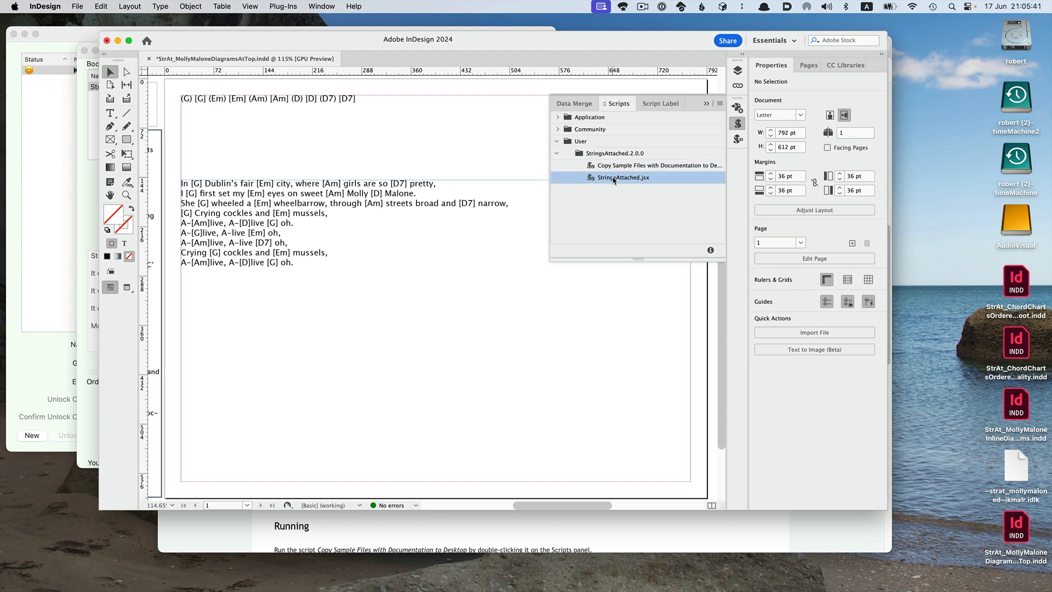
{"action": "double_click", "coordinate": [614, 178]}
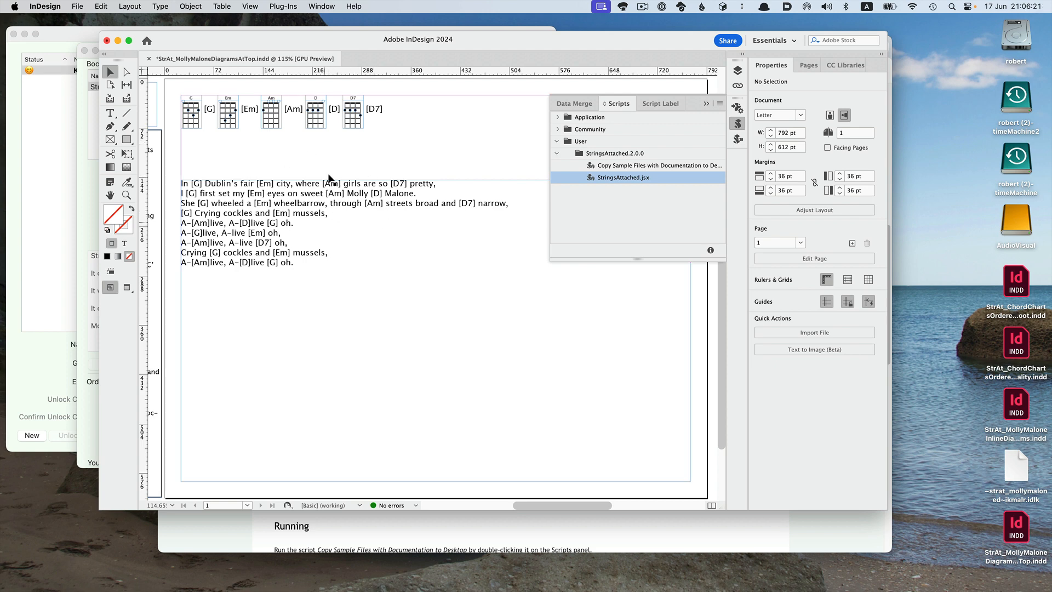
Open the recent StrAt_MollyMaloneInlineDiagrams.indd document and run StringsAttached.jsx on it to generate inline chord diagrams.
{"action": "left_click", "coordinate": [77, 6]}
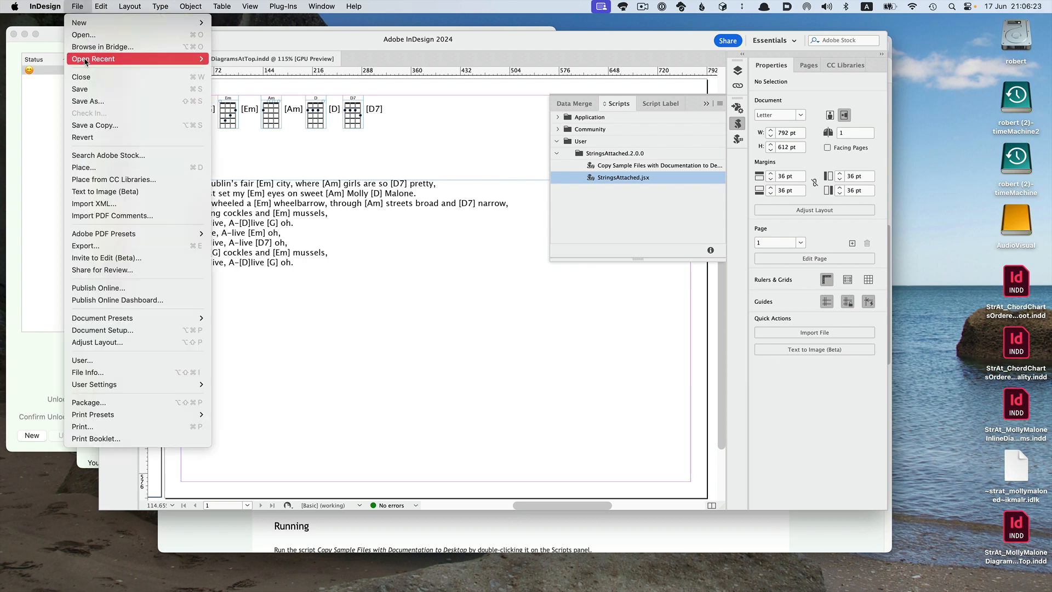
{"action": "mouse_move", "coordinate": [85, 59]}
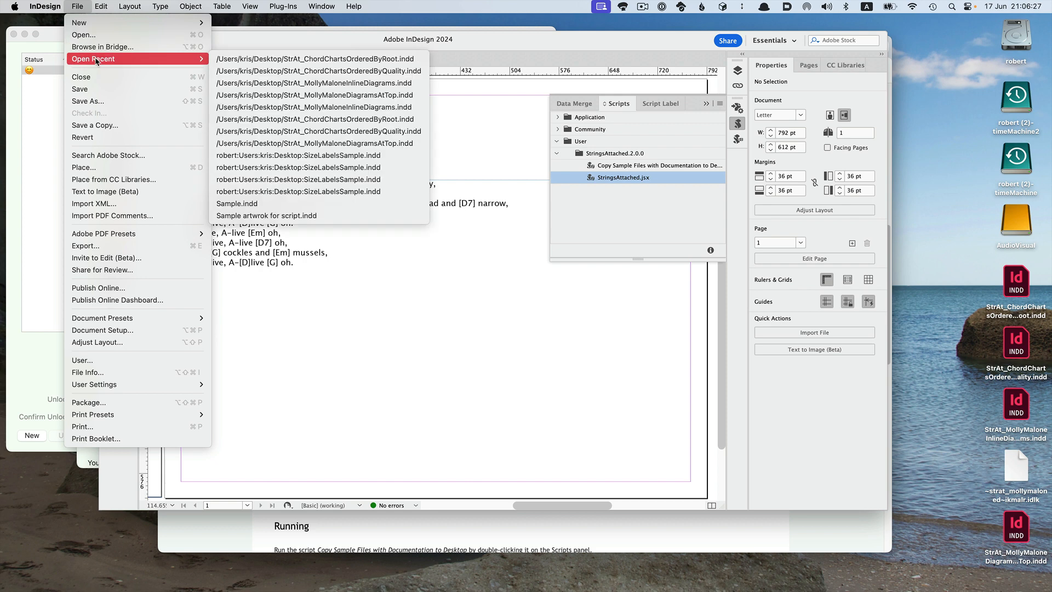
{"action": "left_click", "coordinate": [293, 84]}
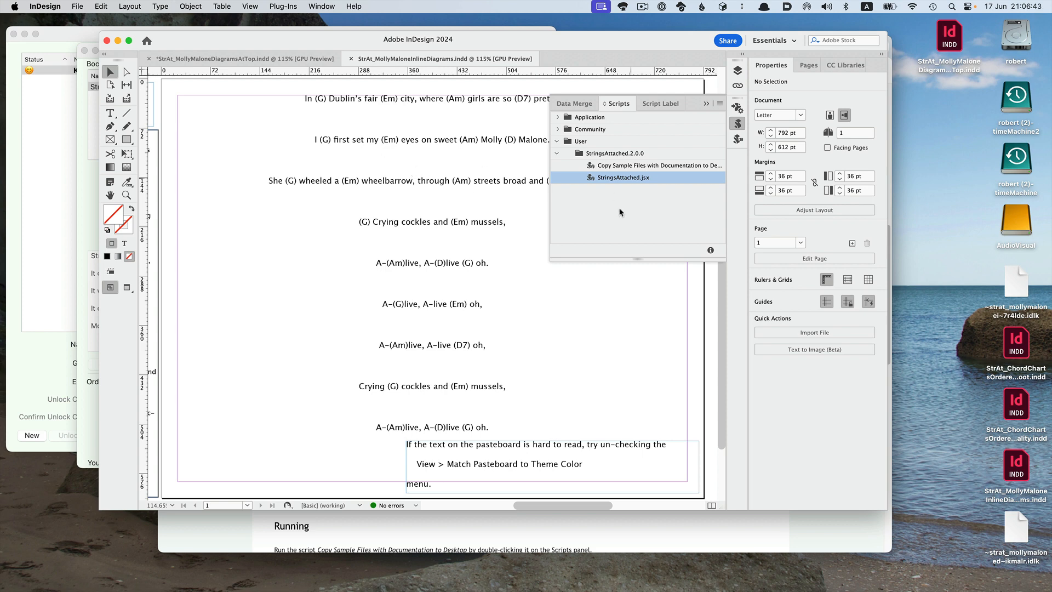
{"action": "double_click", "coordinate": [620, 178]}
Delete the pasteboard hint text frame near the bottom of the page, undoing an accidental deletion of the lyrics frame.
{"action": "left_click", "coordinate": [276, 110]}
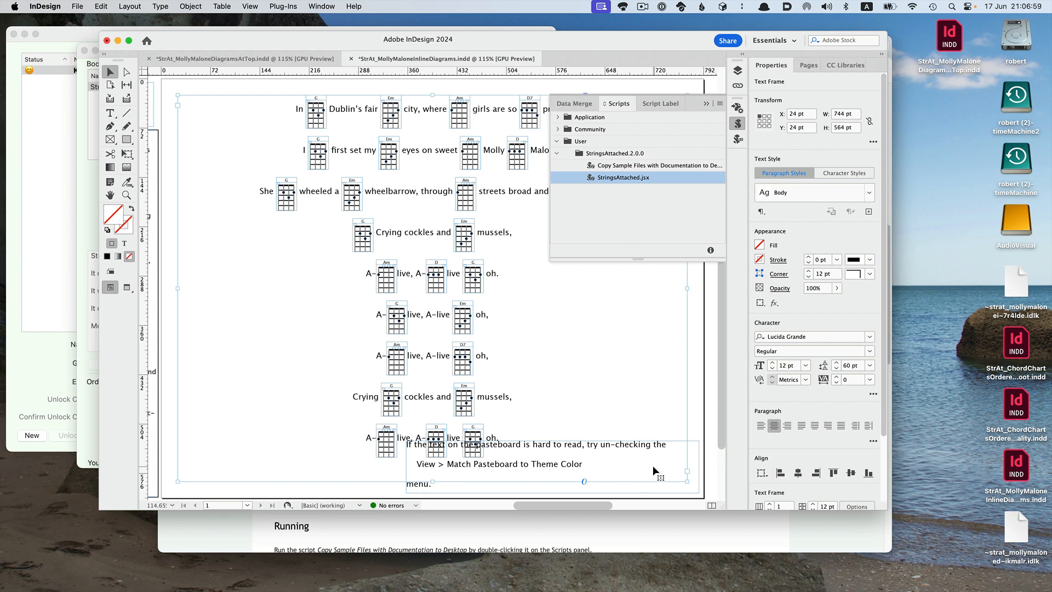
{"action": "key", "text": "Delete"}
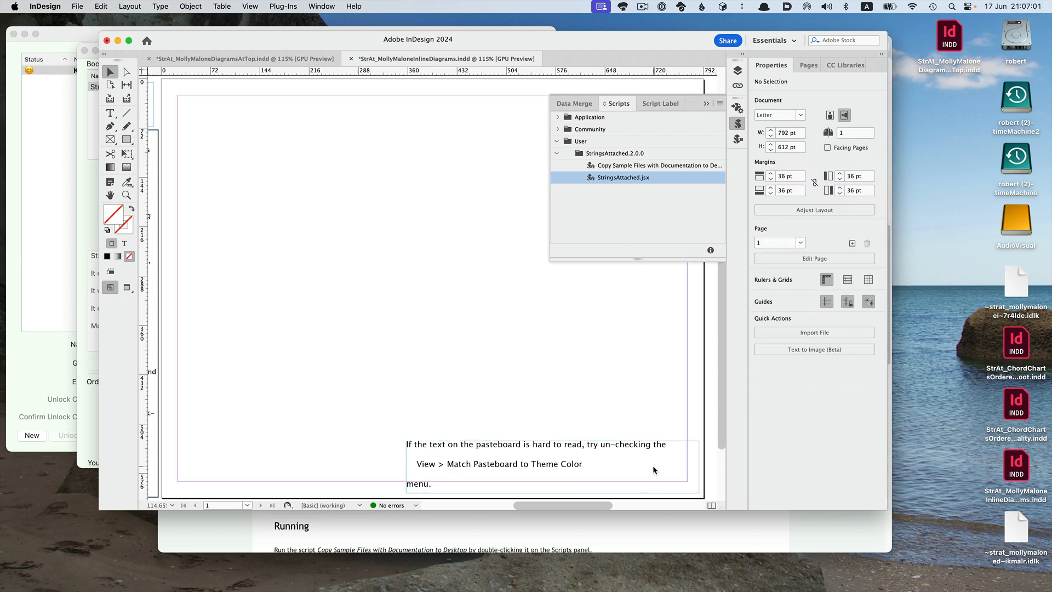
{"action": "key", "text": "super+z"}
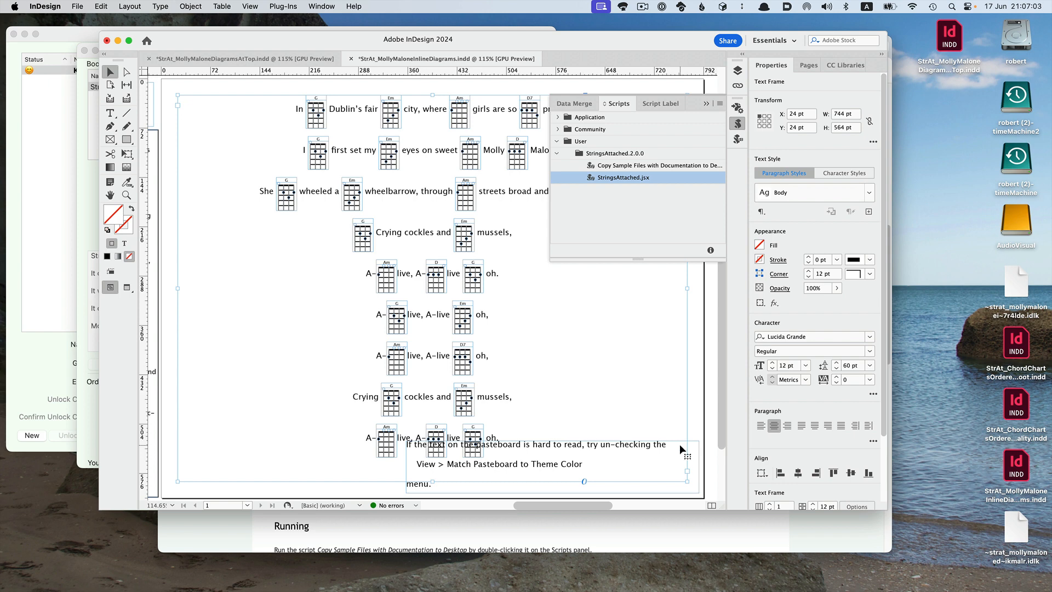
{"action": "key", "text": "Delete"}
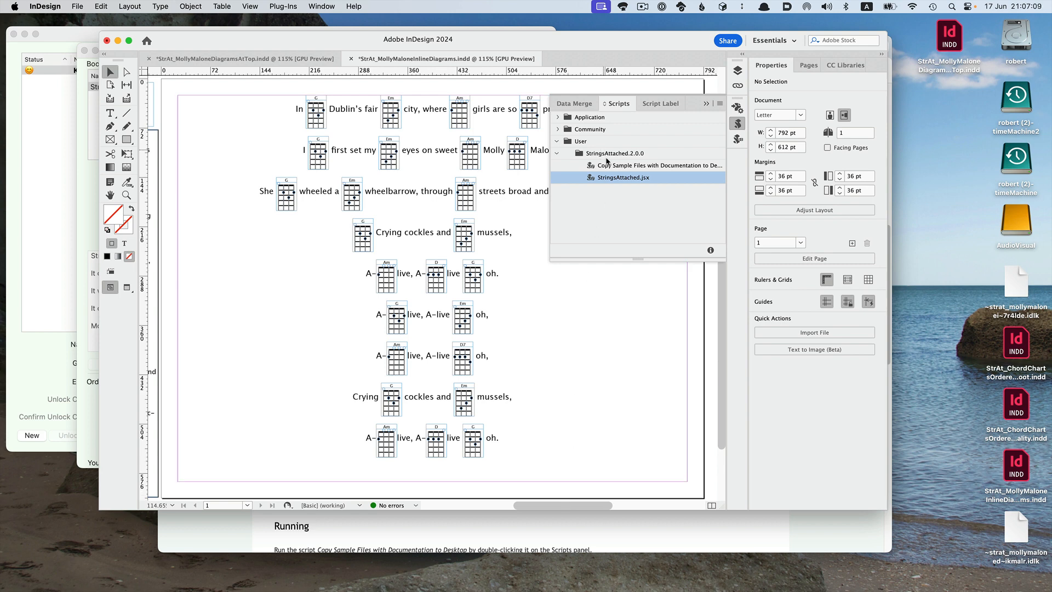
Close the inline diagrams document without saving changes.
{"action": "left_click", "coordinate": [351, 59]}
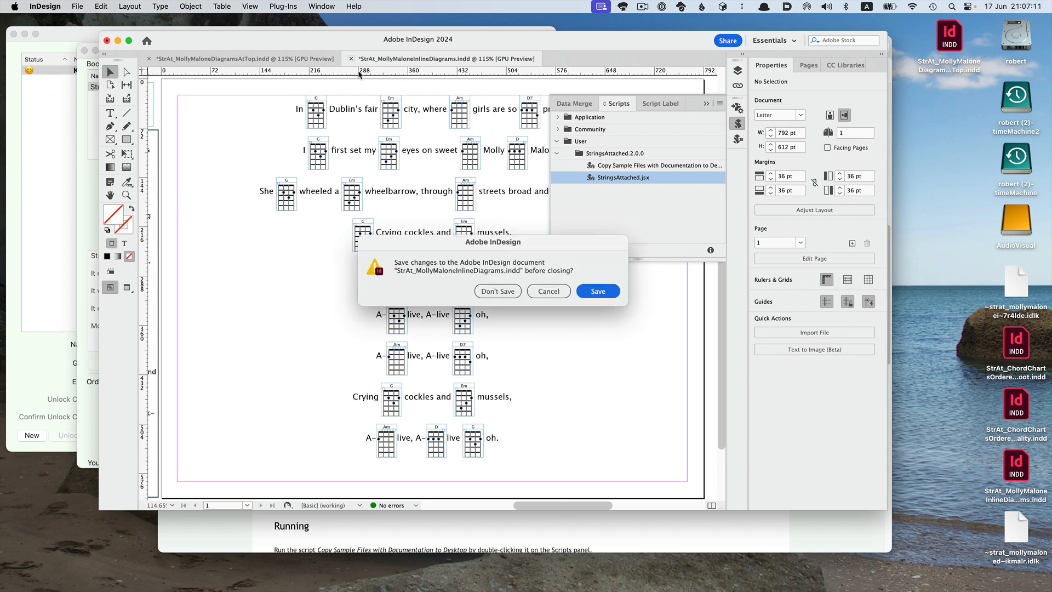
{"action": "left_click", "coordinate": [496, 291]}
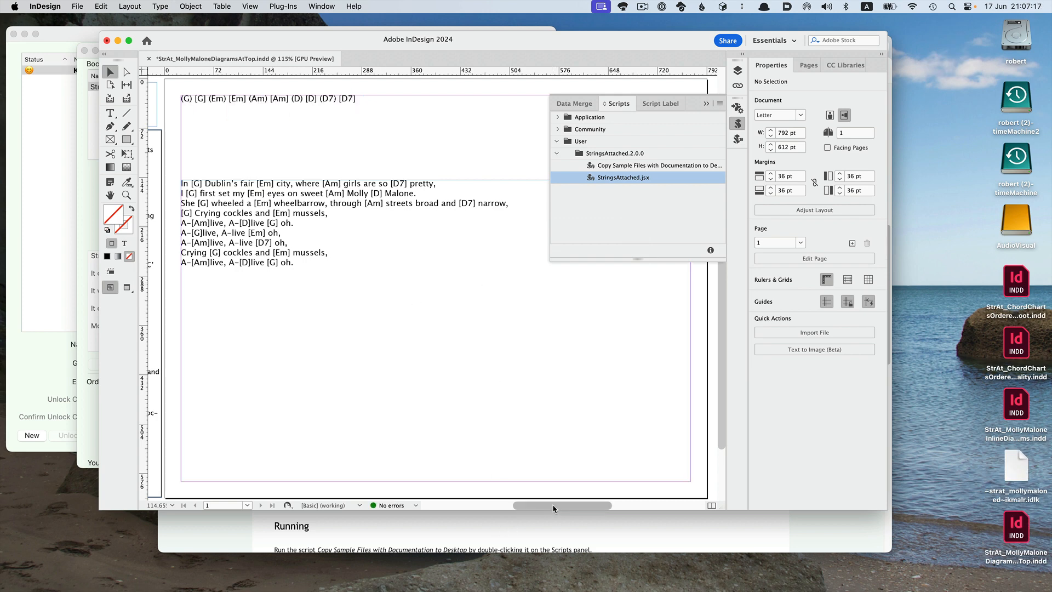
Change the instrument setting in the configuration frame on the pasteboard from Ukulele to Guitar.
{"action": "scroll", "coordinate": [482, 488], "scroll_direction": "left", "scroll_amount": 10}
{"action": "scroll", "coordinate": [478, 492], "scroll_direction": "right", "scroll_amount": 10}
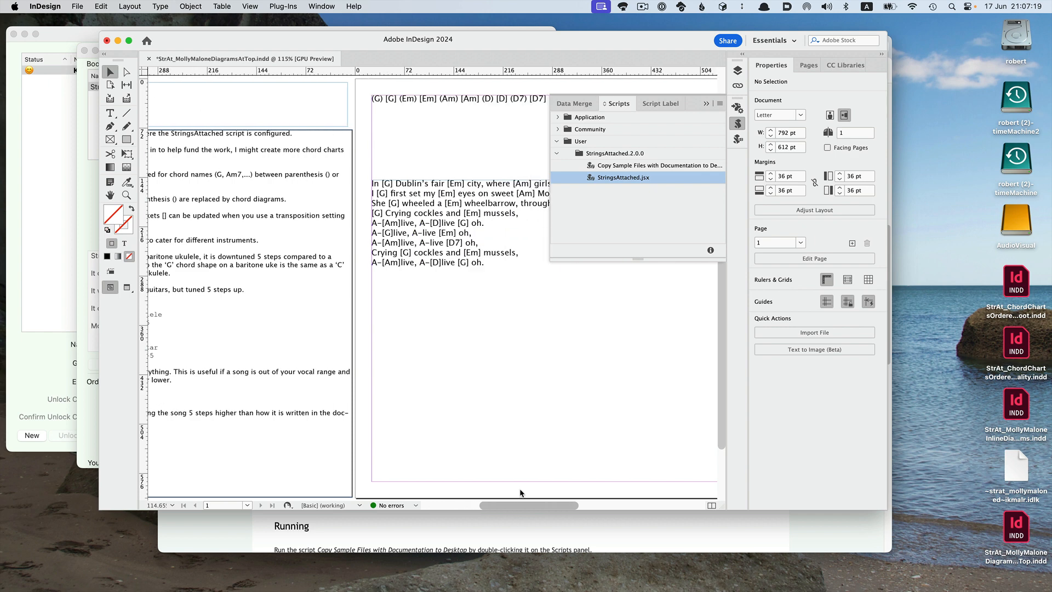
{"action": "scroll", "coordinate": [516, 506], "scroll_direction": "left", "scroll_amount": 5}
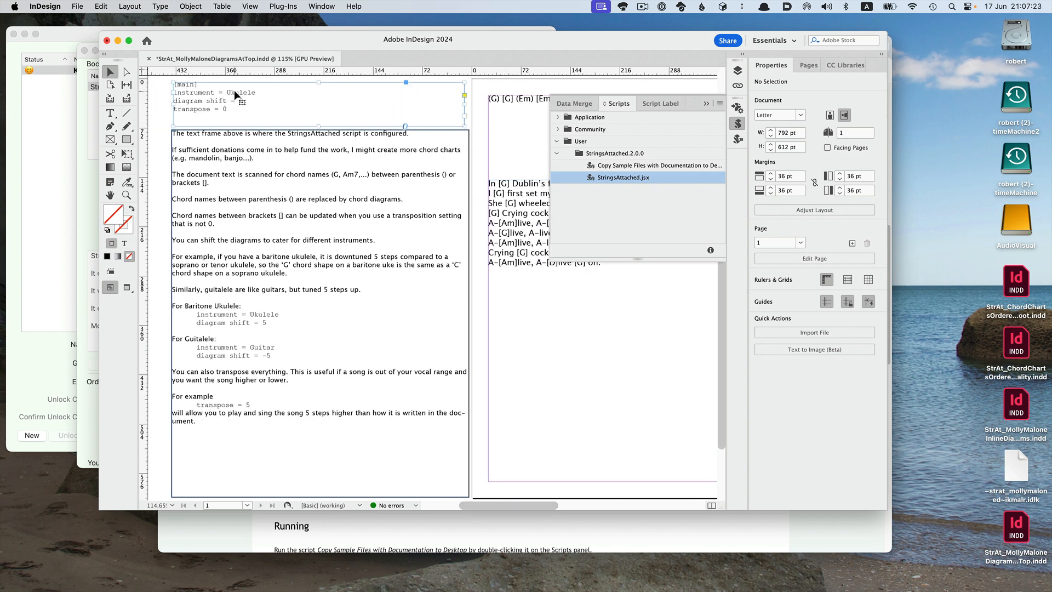
{"action": "double_click", "coordinate": [235, 91]}
{"action": "double_click", "coordinate": [235, 90]}
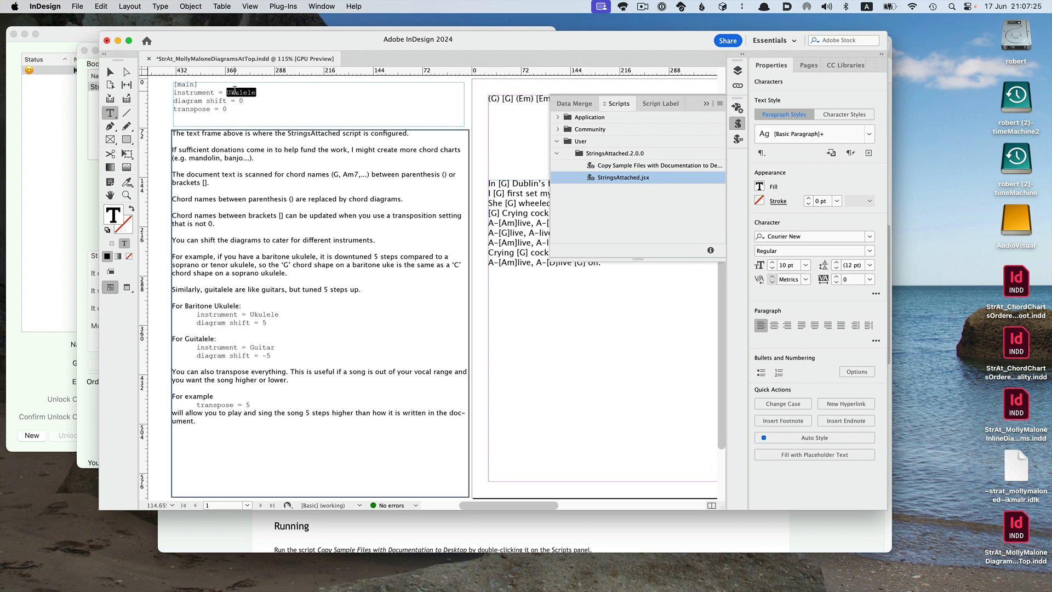
{"action": "type", "text": "Guitar"}
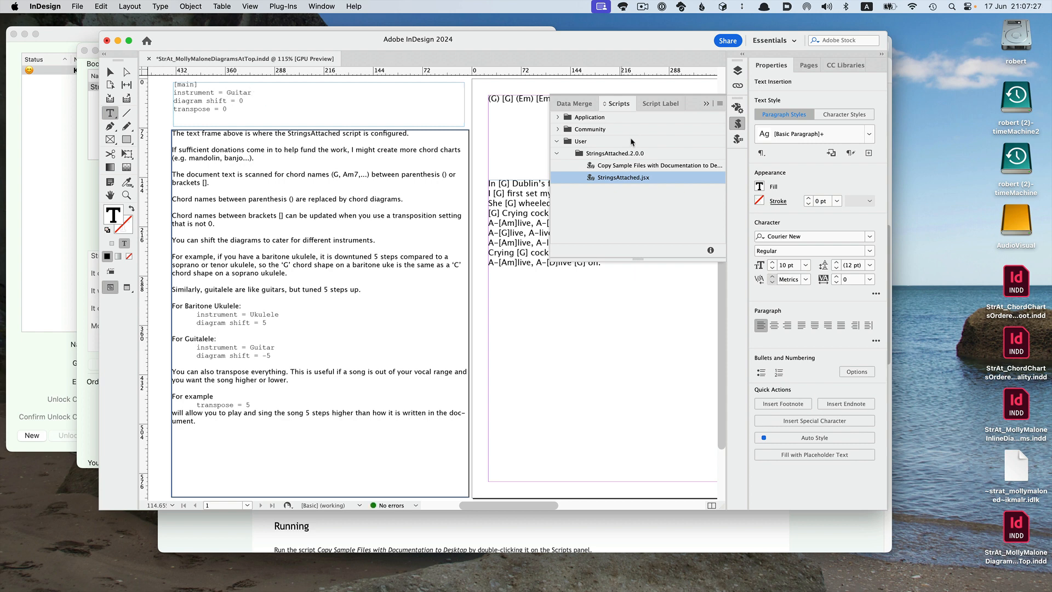
Run StringsAttached.jsx to generate guitar chord diagrams, then undo the script run.
{"action": "double_click", "coordinate": [623, 178]}
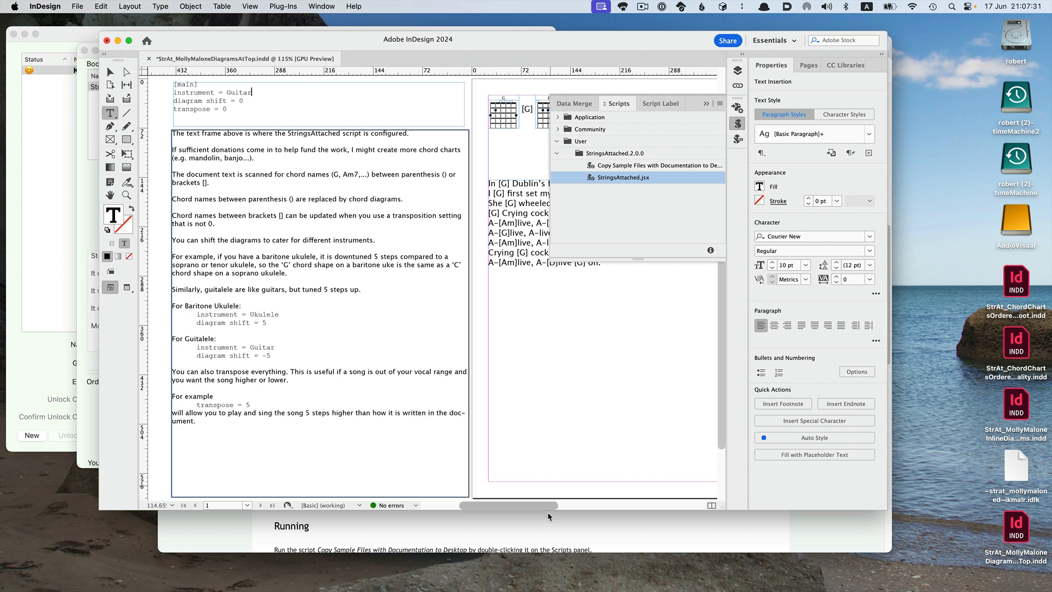
{"action": "left_click_drag", "start_coordinate": [546, 505], "coordinate": [586, 506]}
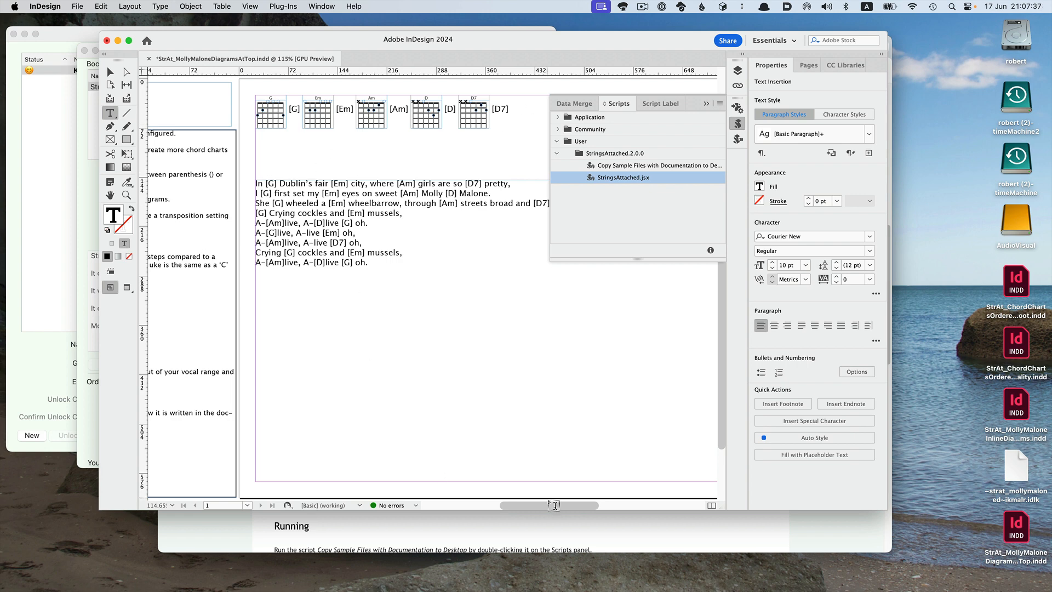
{"action": "left_click_drag", "start_coordinate": [549, 505], "coordinate": [549, 527]}
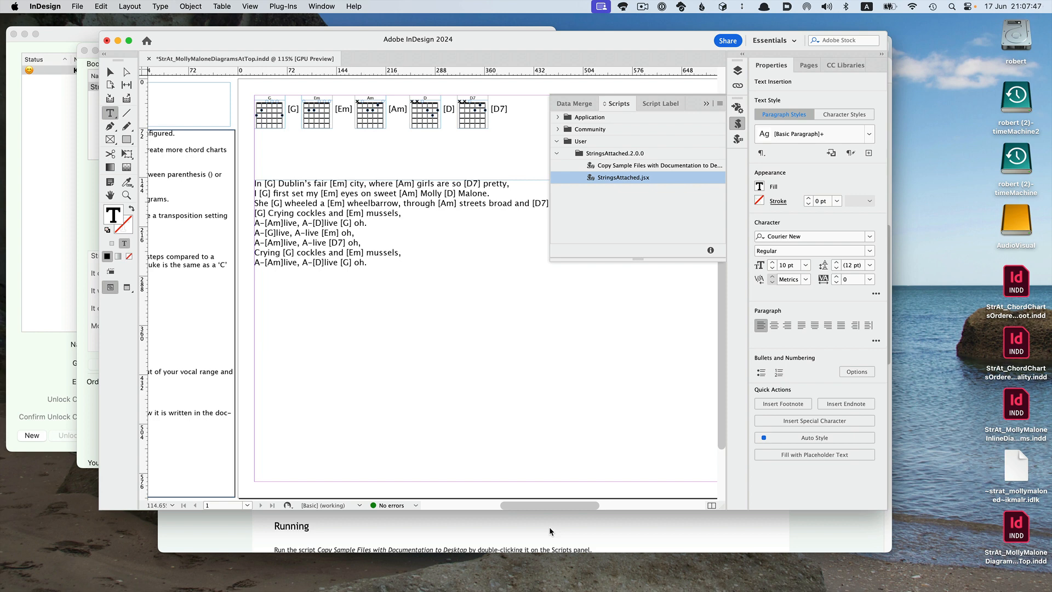
{"action": "left_click_drag", "start_coordinate": [558, 509], "coordinate": [497, 507]}
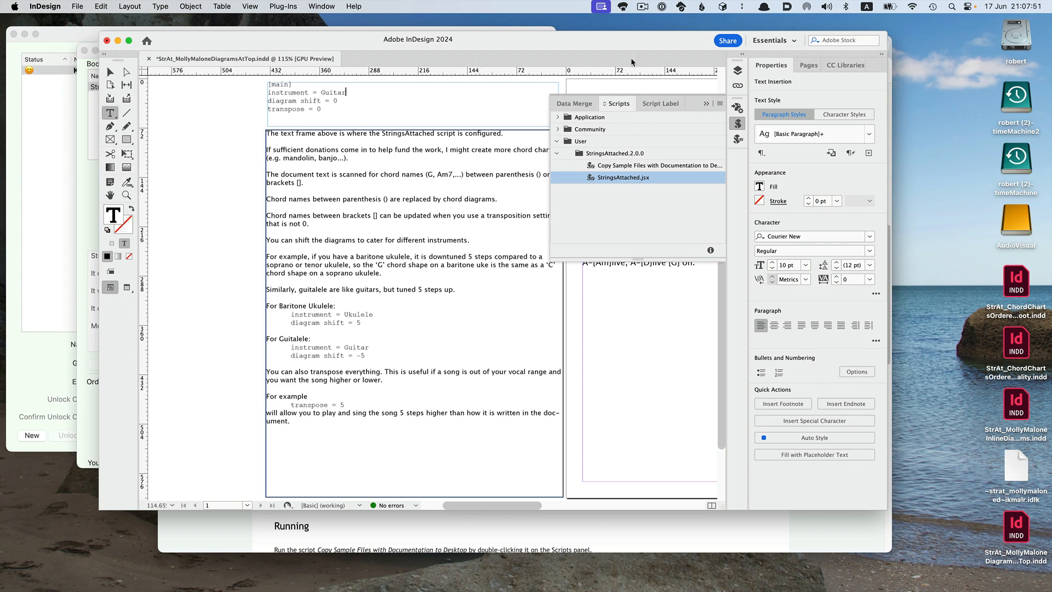
{"action": "left_click", "coordinate": [706, 103]}
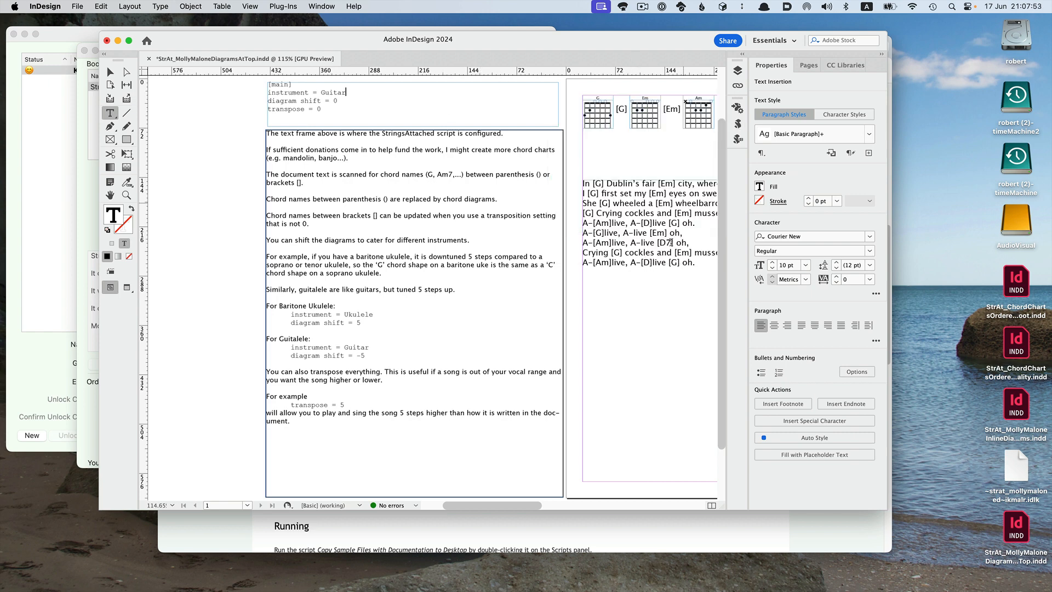
{"action": "key", "text": "super+z"}
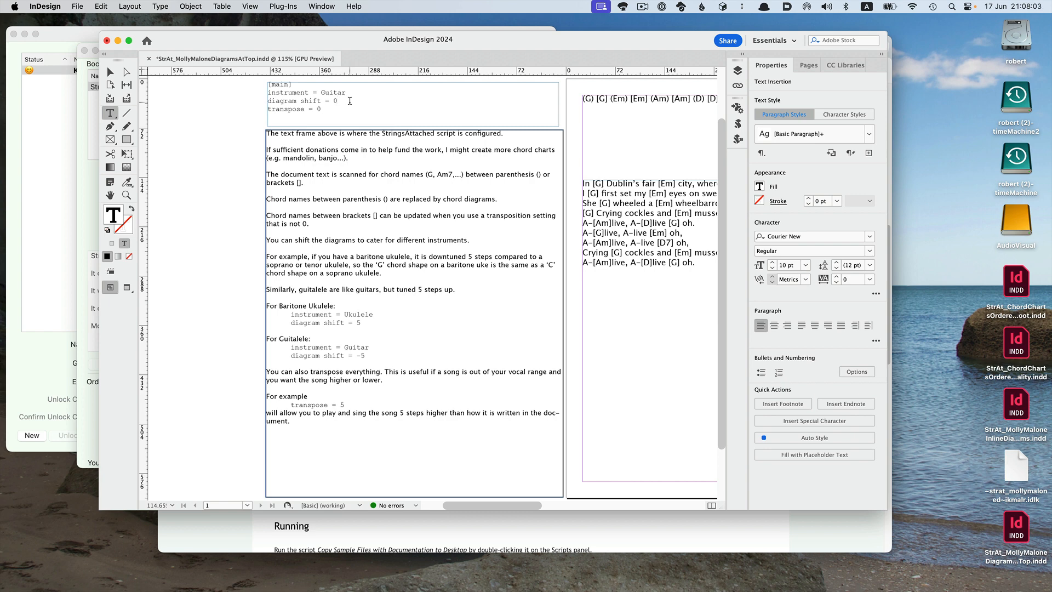
Set diagram shift to 5 in the configuration frame and rerun StringsAttached.jsx on the song sheet.
{"action": "key", "text": "BackSpace"}
{"action": "type", "text": "5"}
{"action": "left_click", "coordinate": [738, 124]}
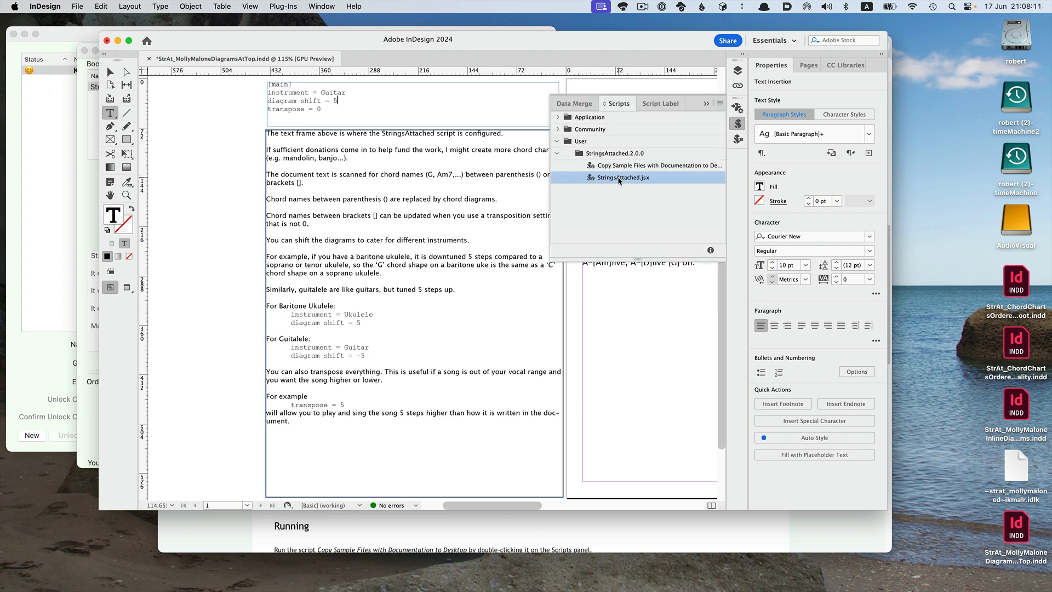
{"action": "double_click", "coordinate": [619, 180]}
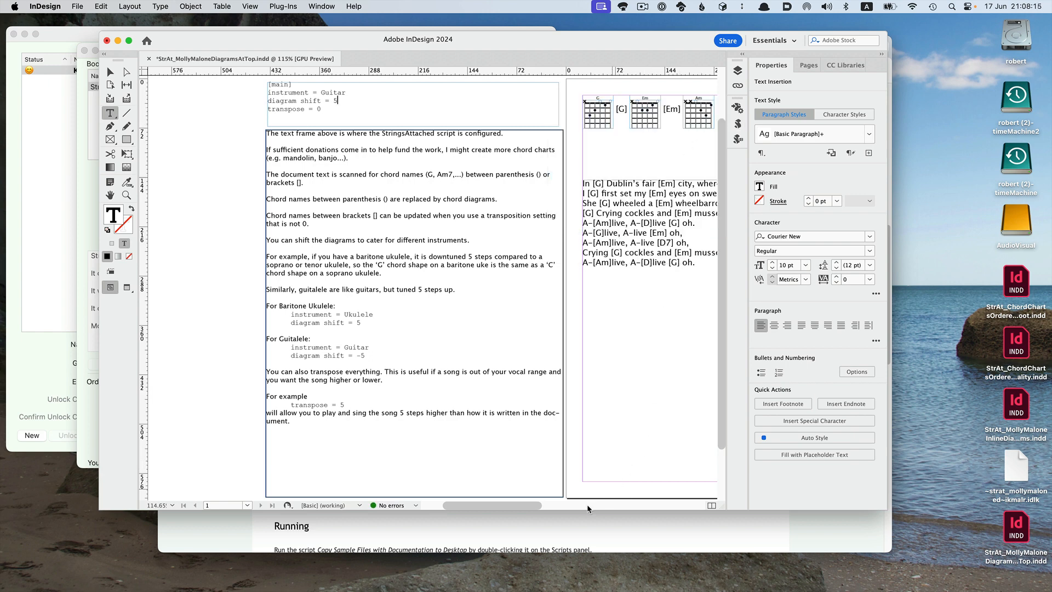
{"action": "left_click_drag", "start_coordinate": [500, 507], "coordinate": [528, 507]}
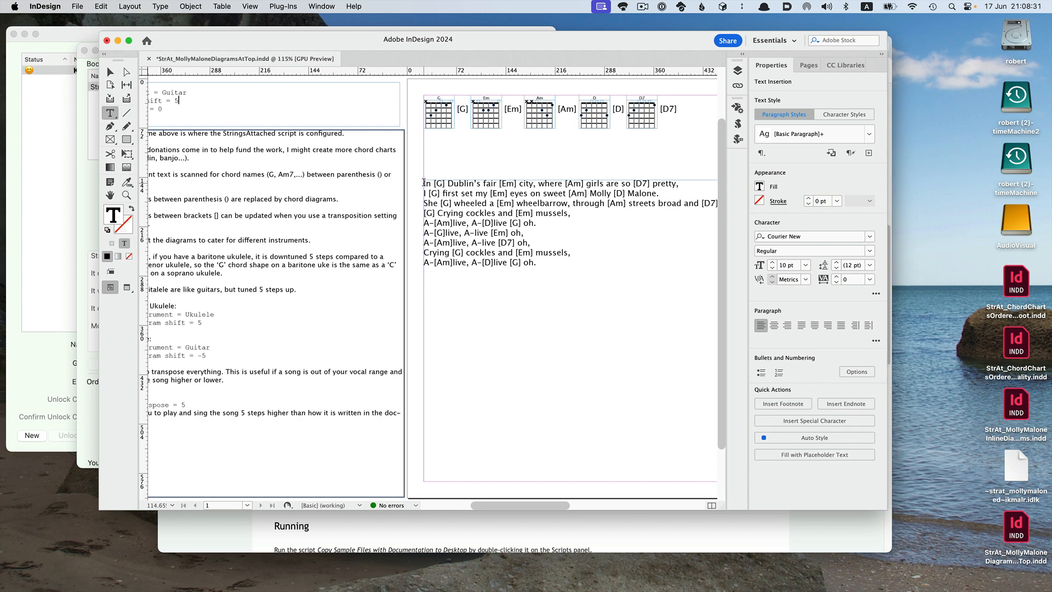
{"action": "left_click", "coordinate": [530, 267]}
{"action": "mouse_move", "coordinate": [524, 507]}
{"action": "left_mouse_down"}
{"action": "mouse_move", "coordinate": [500, 506]}
{"action": "mouse_move", "coordinate": [508, 505]}
{"action": "left_mouse_up"}
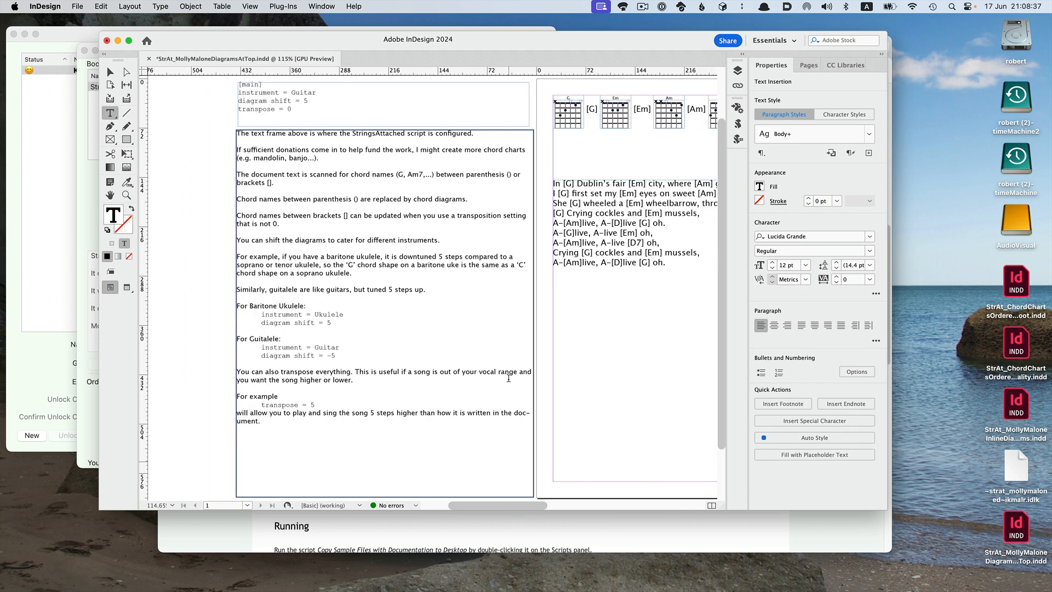
Set diagram shift back to 0 and transpose to 5 in the configuration frame, then select the bracketed chord names.
{"action": "left_click", "coordinate": [361, 101]}
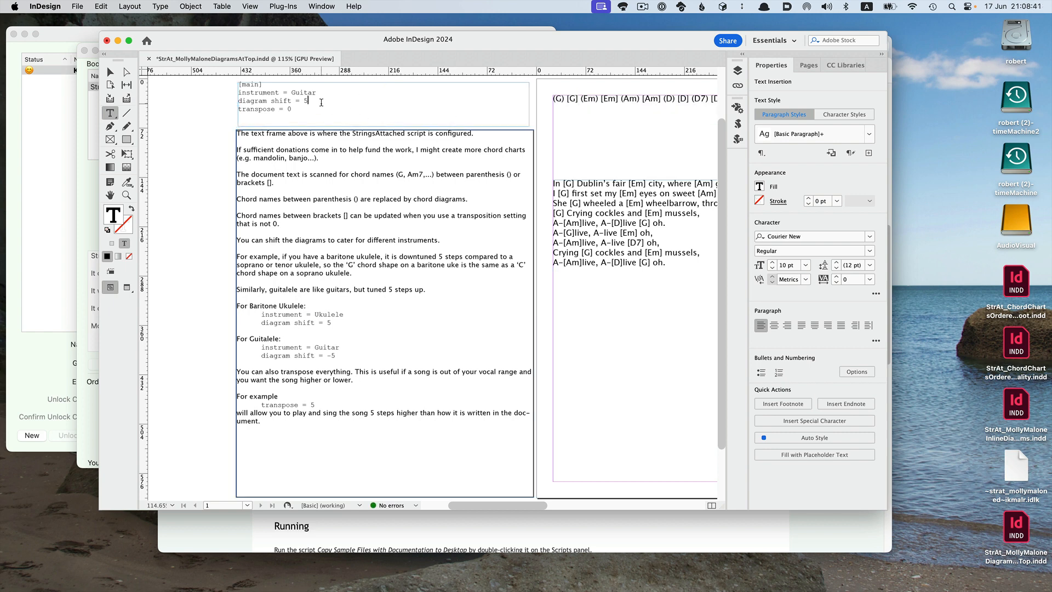
{"action": "key", "text": "BackSpace"}
{"action": "type", "text": "0"}
{"action": "key", "text": "Down"}
{"action": "key", "text": "BackSpace"}
{"action": "left_click_drag", "start_coordinate": [566, 99], "coordinate": [553, 100]}
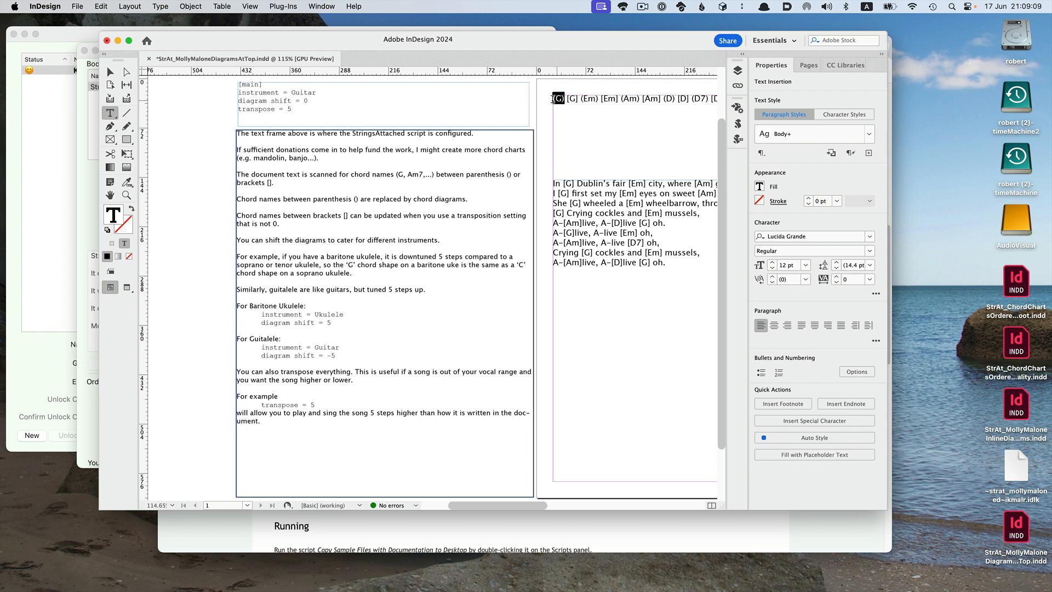
{"action": "left_click", "coordinate": [569, 138]}
{"action": "left_click_drag", "start_coordinate": [580, 99], "coordinate": [568, 100]}
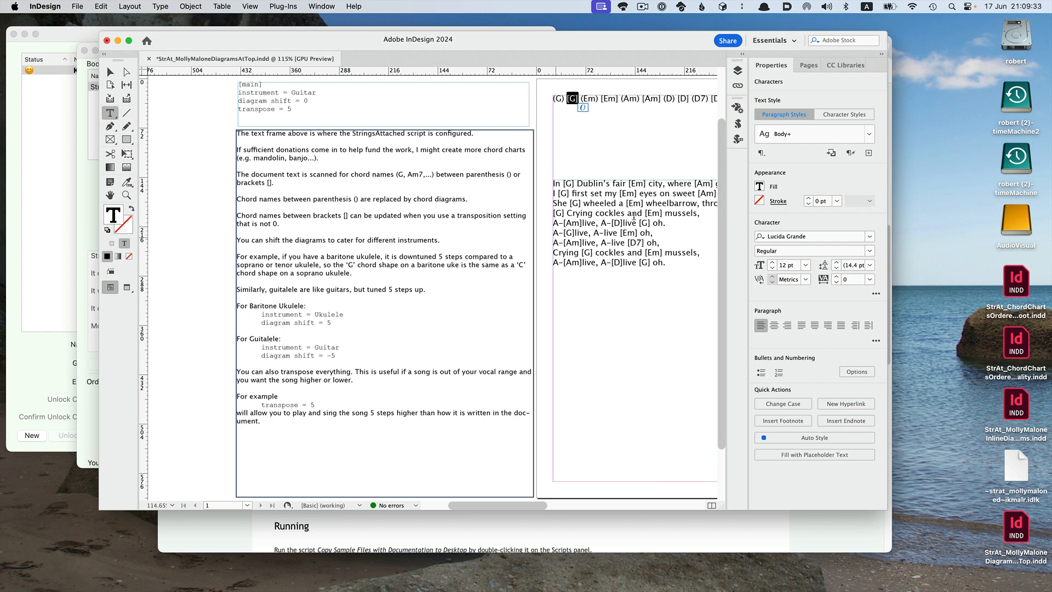
Run StringsAttached.jsx to transpose the bracketed chords and generate the matching diagrams.
{"action": "left_click", "coordinate": [738, 124]}
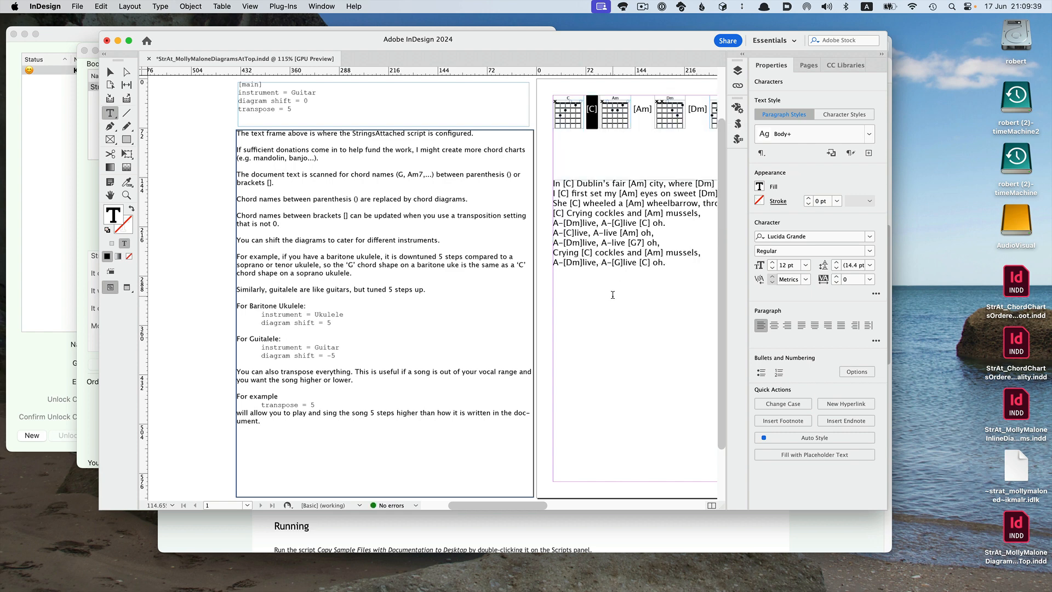
{"action": "left_click", "coordinate": [635, 317]}
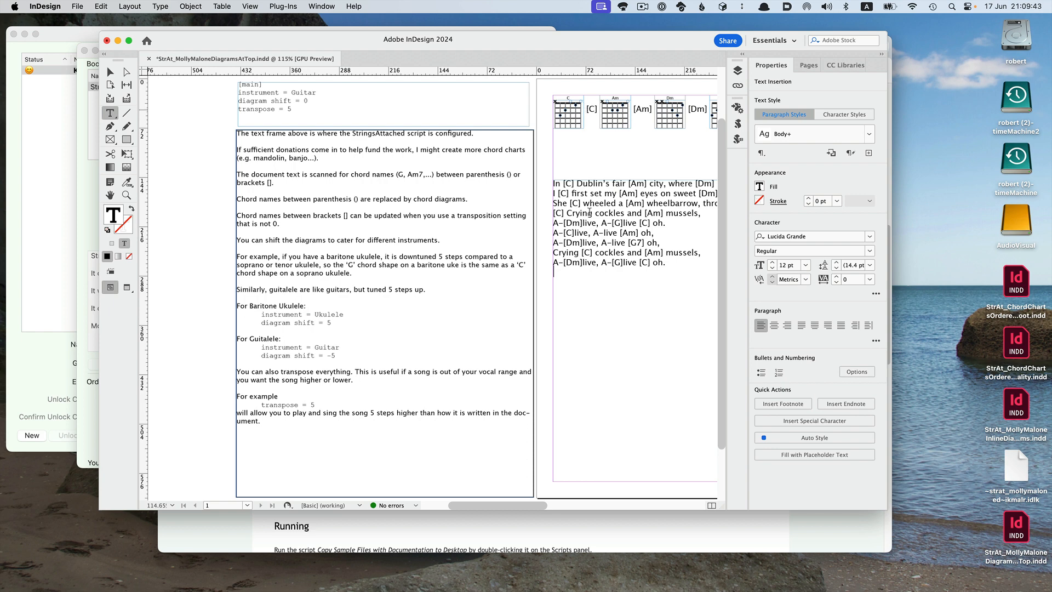
{"action": "left_click_drag", "start_coordinate": [503, 506], "coordinate": [541, 508]}
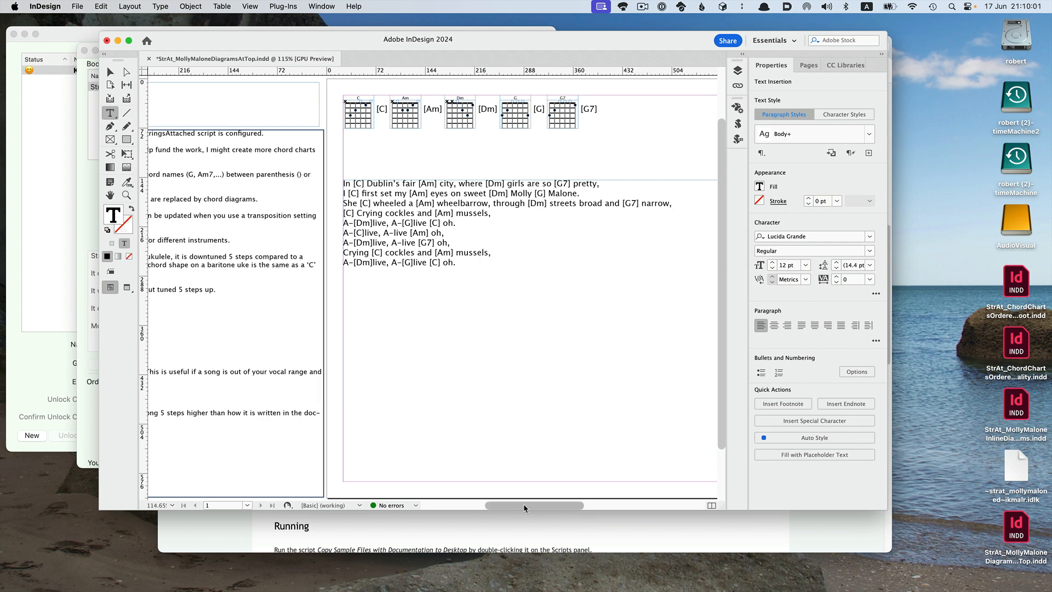
{"action": "left_click_drag", "start_coordinate": [523, 506], "coordinate": [469, 509]}
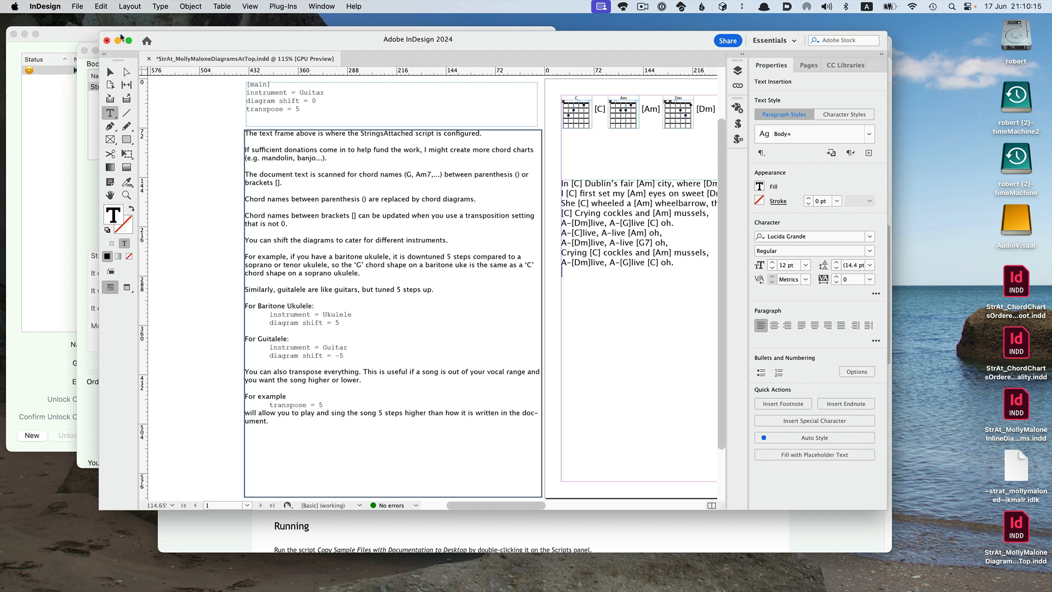
Switch to PluginInstaller and open the Installing and Ordering window.
{"action": "left_click", "coordinate": [51, 35]}
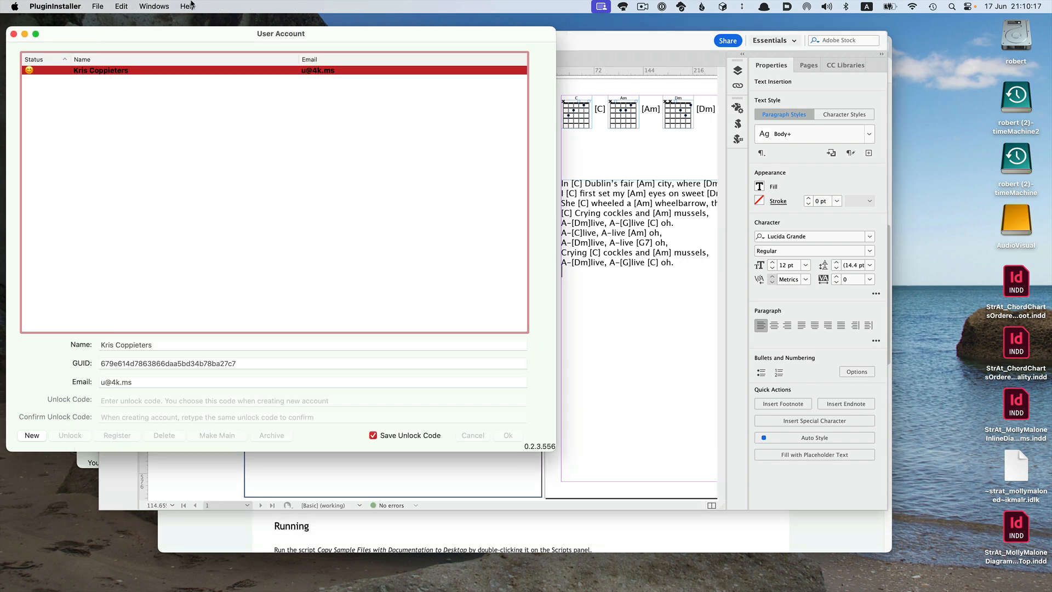
{"action": "left_click", "coordinate": [155, 6]}
{"action": "left_click", "coordinate": [161, 49]}
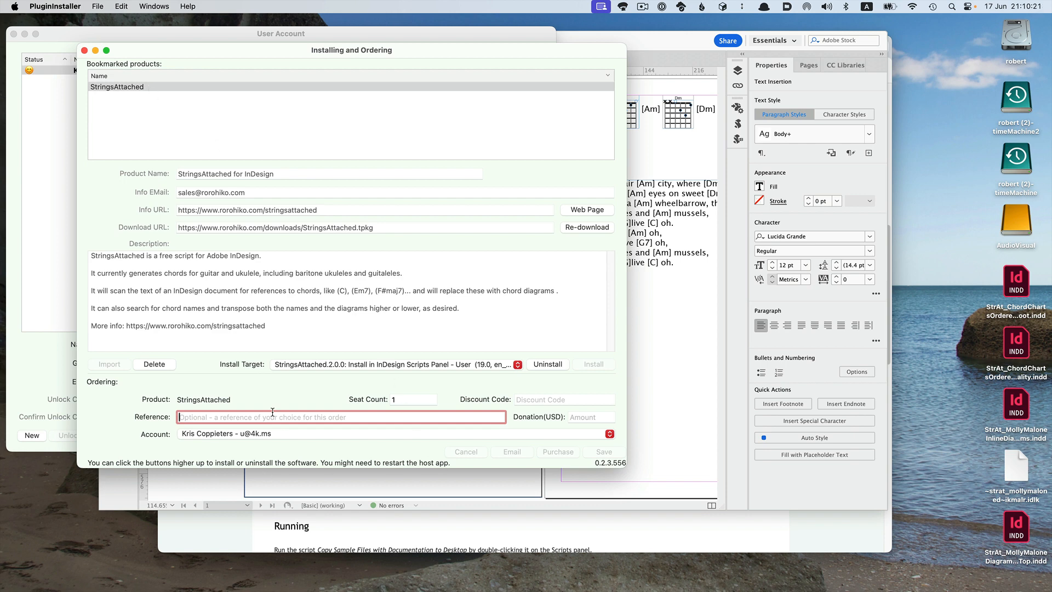
Enter a donation amount of 20 USD for StringsAttached.
{"action": "left_click", "coordinate": [576, 417]}
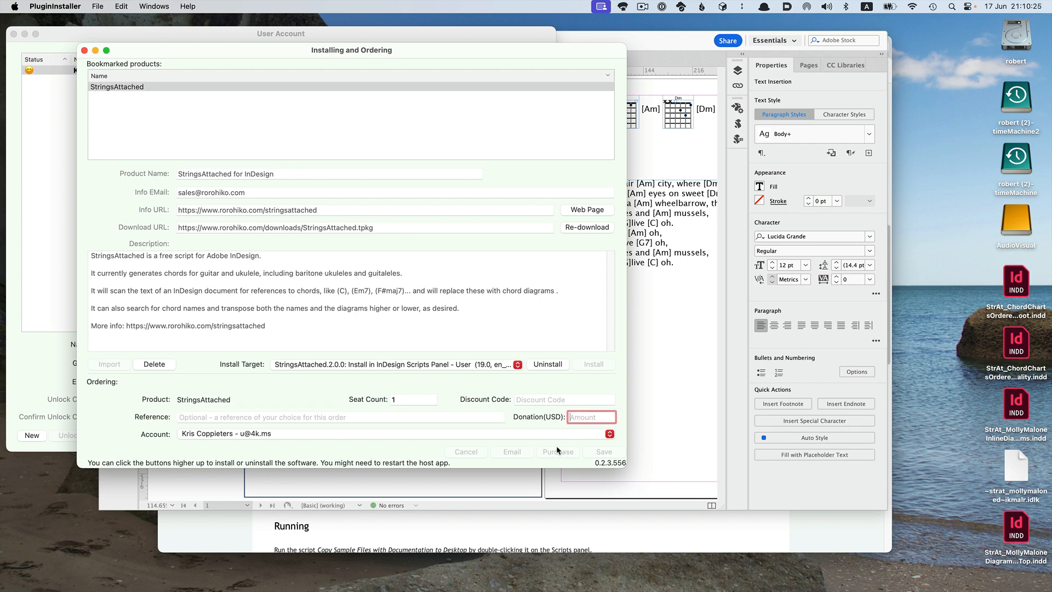
{"action": "type", "text": "20"}
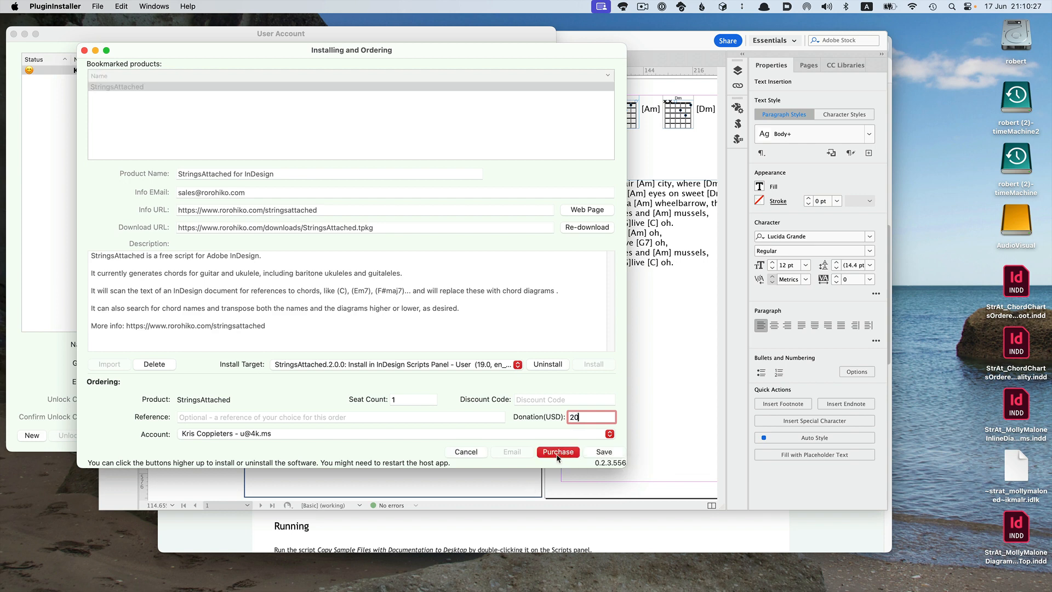